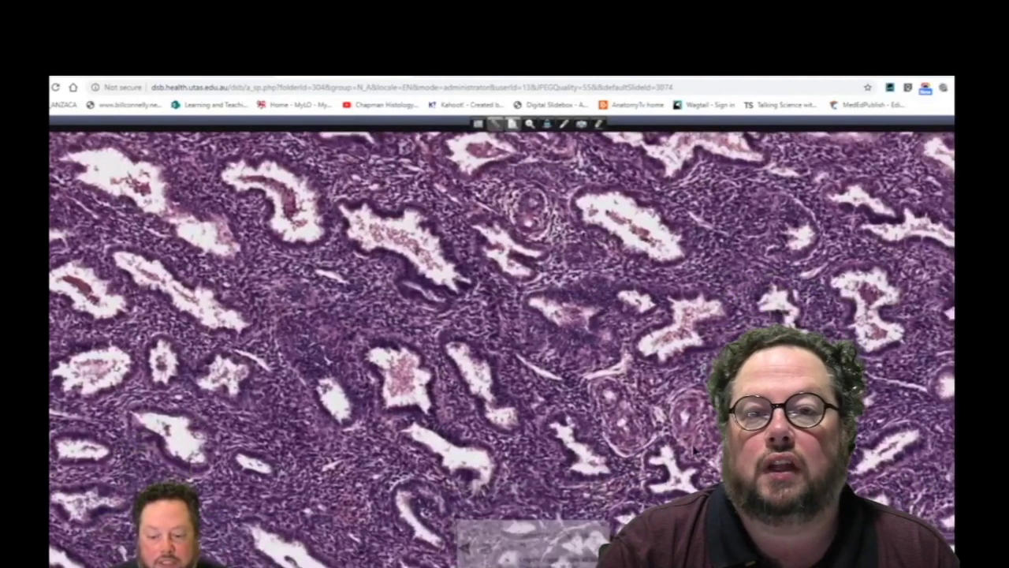
- Zoom in and out on the uterus slide, then use the navigator to jump to the surface epithelium
scroll(715, 432, up, 2)
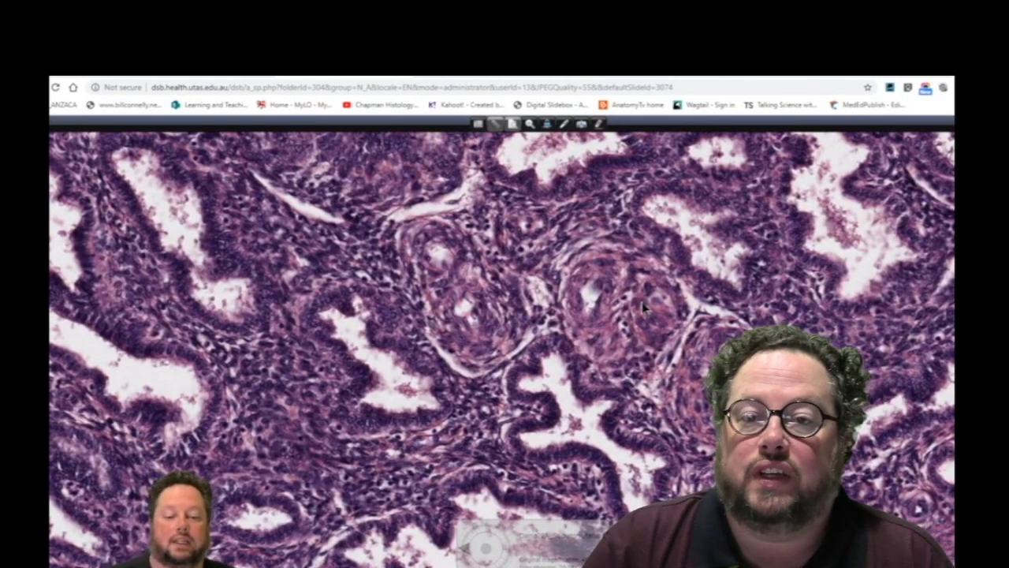
scroll(502, 347, down, 5)
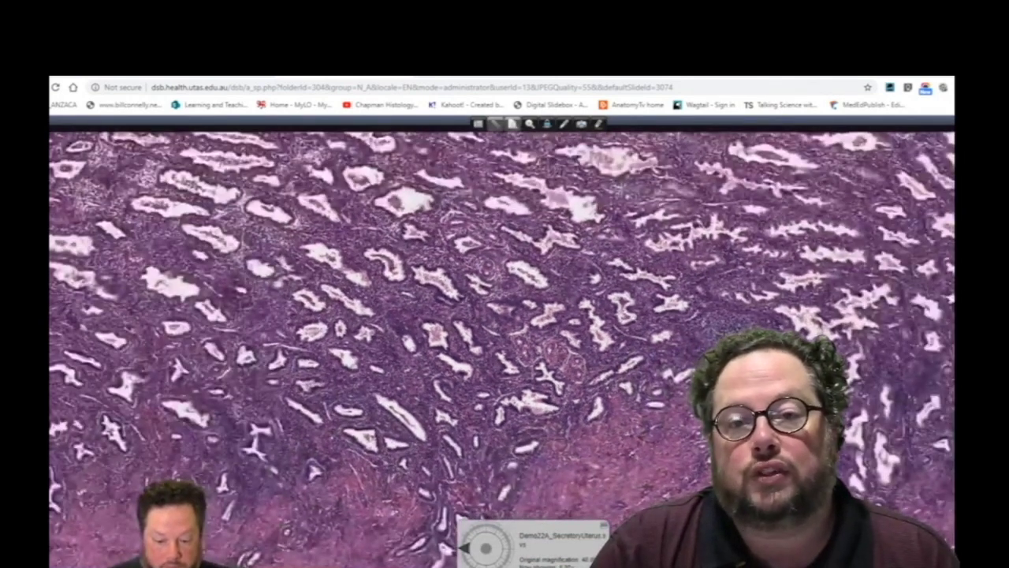
click(465, 545)
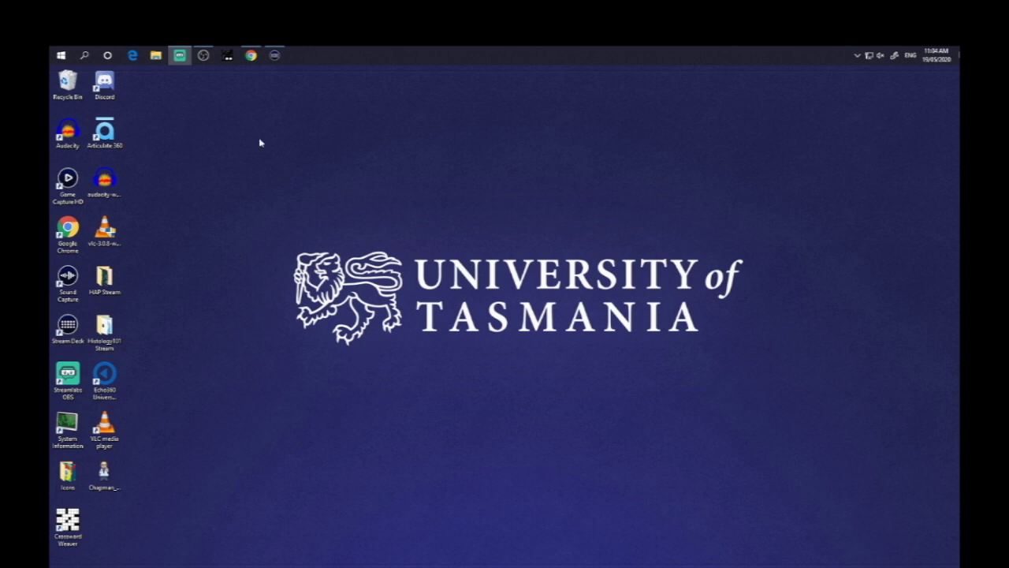
- Open Chrome and run a Google search for 'obs studio'
click(250, 55)
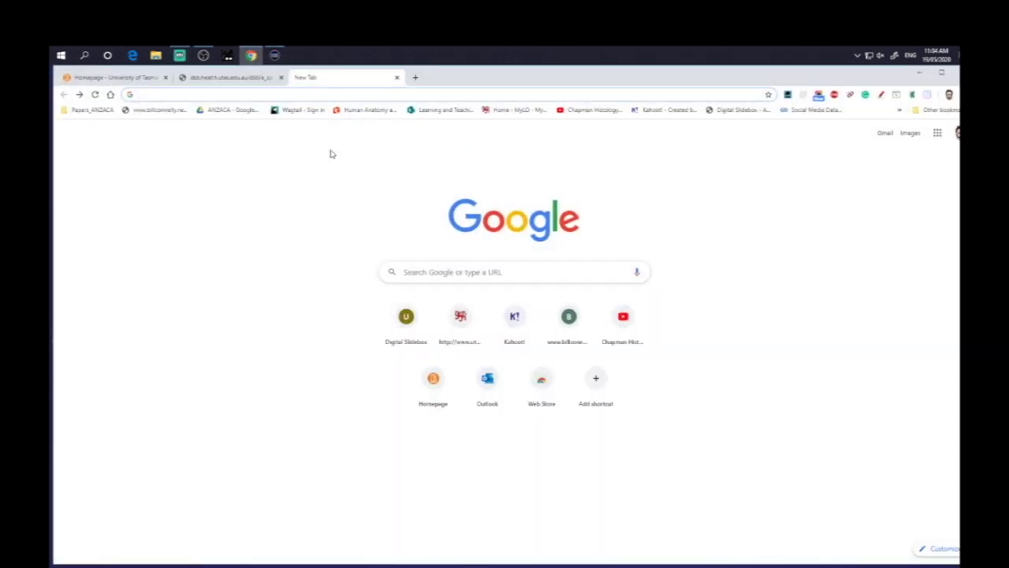
click(429, 268)
text(obs studio)
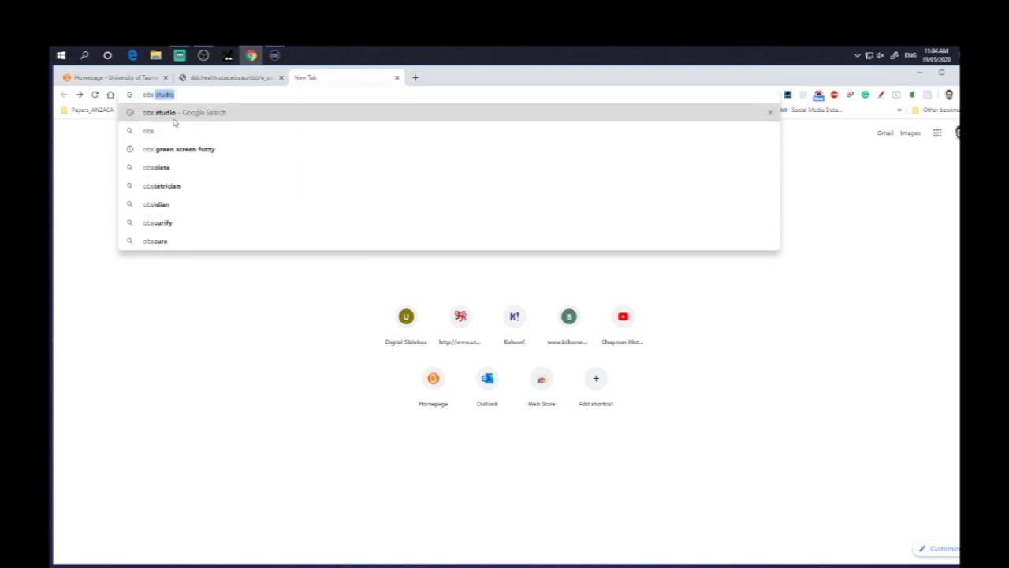
key(Return)
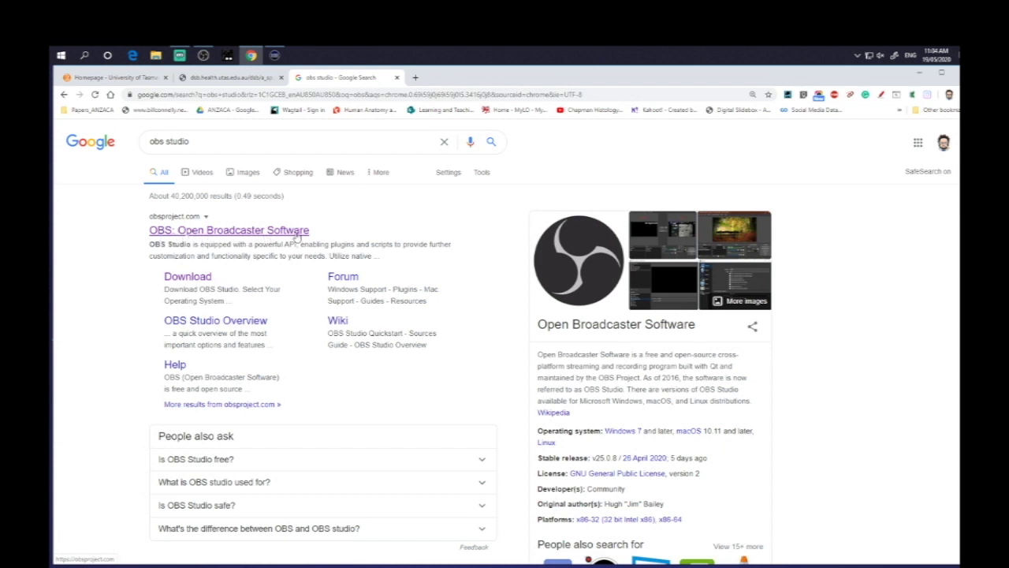
- Go to obsproject.com and save the OBS Studio Windows installer to the Desktop
click(212, 233)
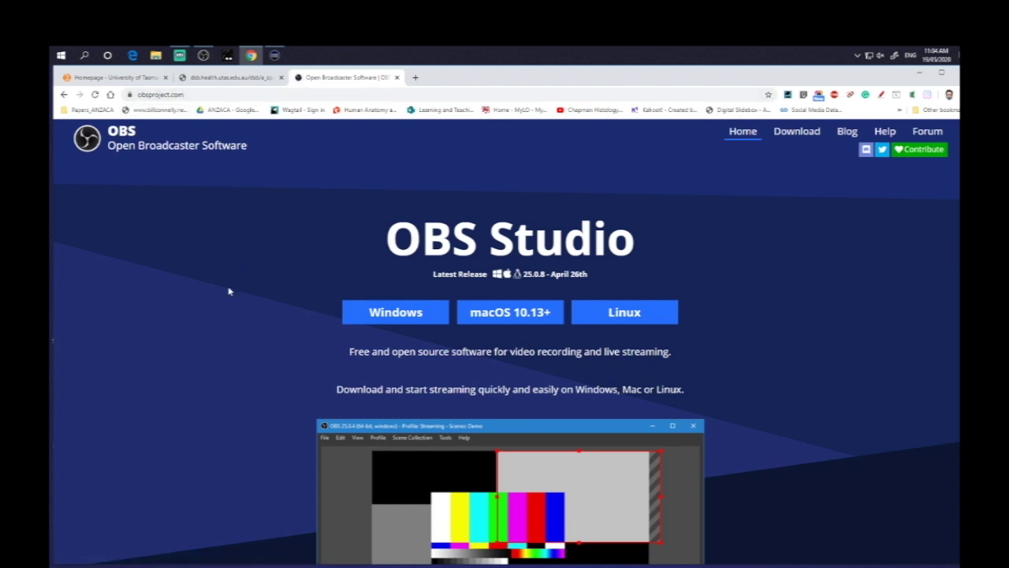
scroll(235, 287, down, 1)
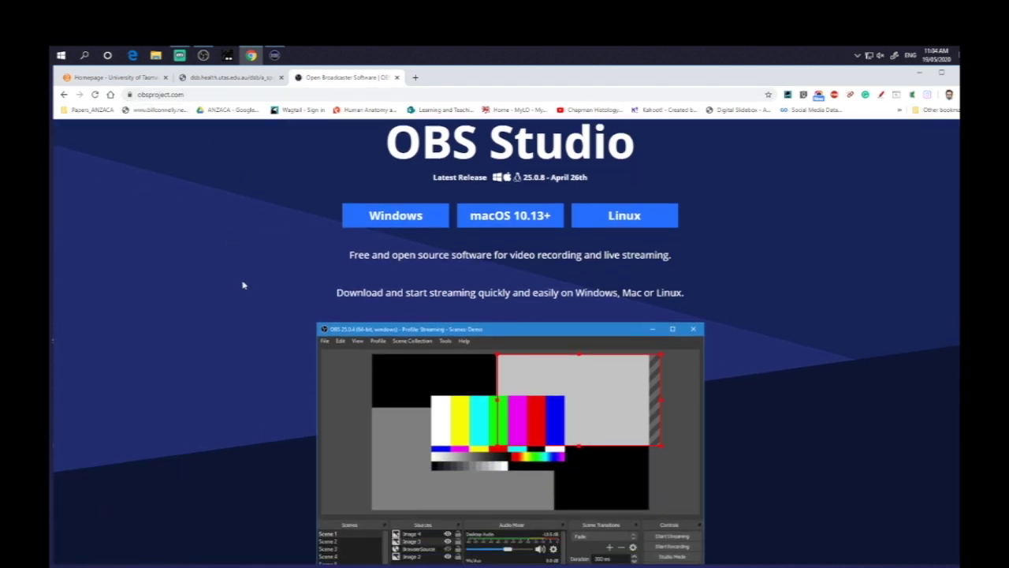
click(397, 216)
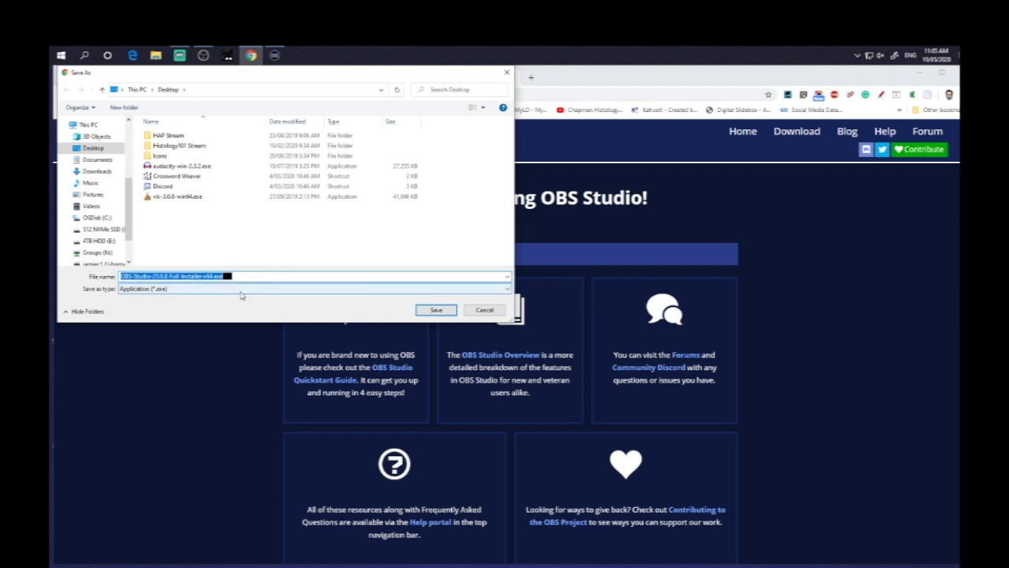
click(428, 309)
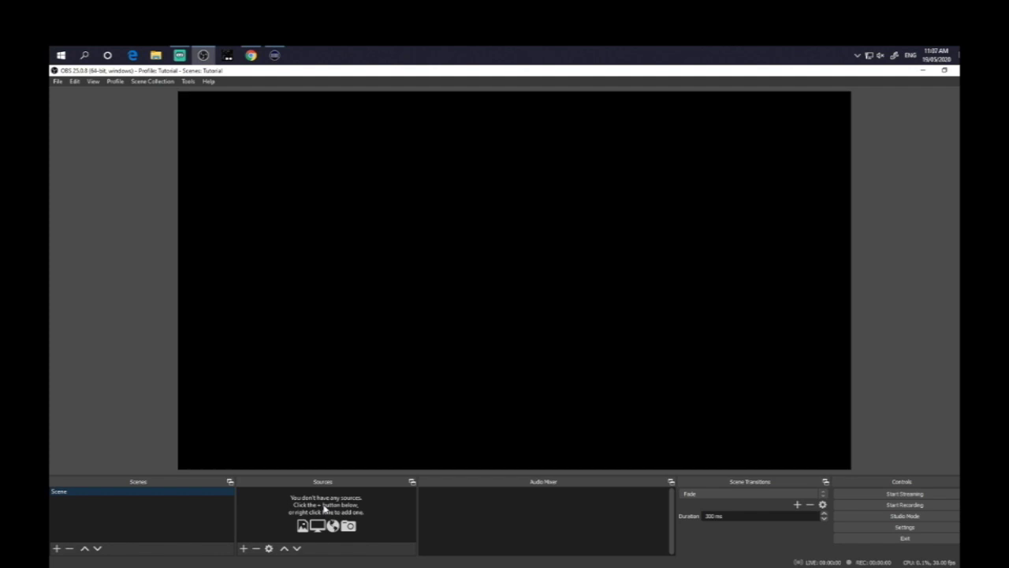
- Start renaming the default Scene in the Tutorial scene collection
double_click(70, 493)
- Add a Video Capture Device source and begin naming it 'Webcam'
click(245, 549)
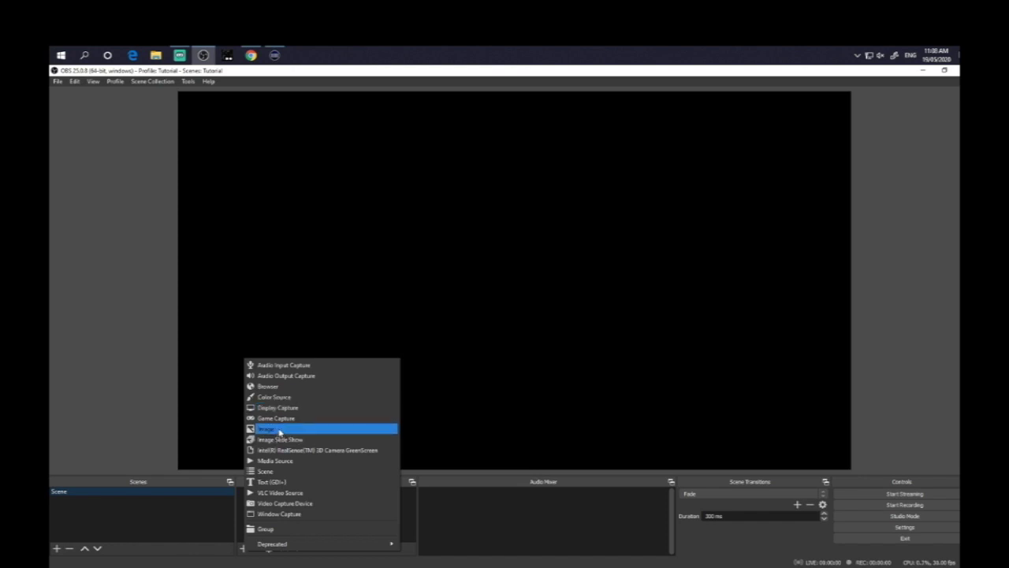
click(284, 503)
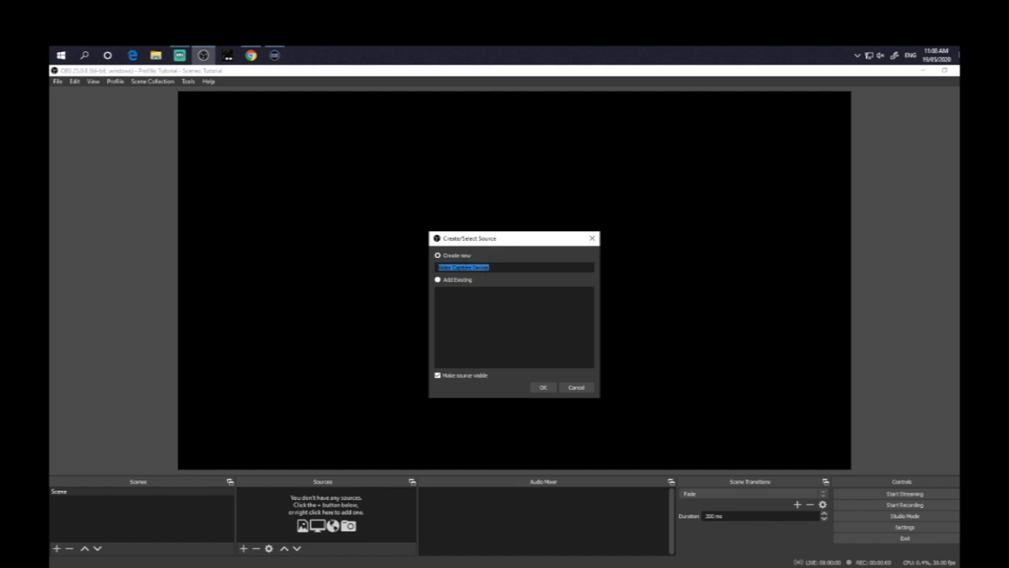
text(Webcam)
- Create the Webcam source, keep the current capture device, and accept its properties
click(542, 388)
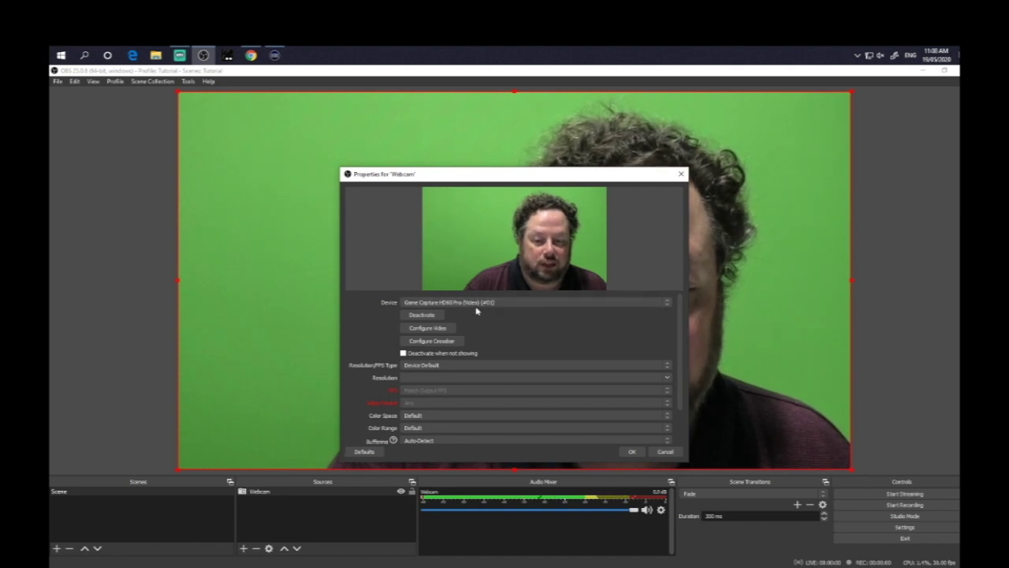
click(665, 305)
click(549, 315)
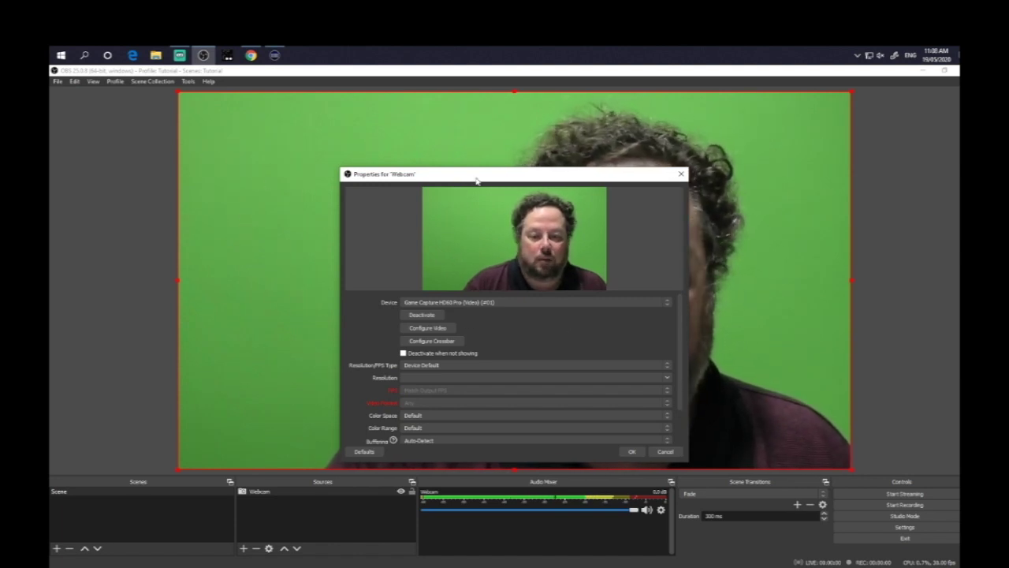
drag(478, 173, 263, 149)
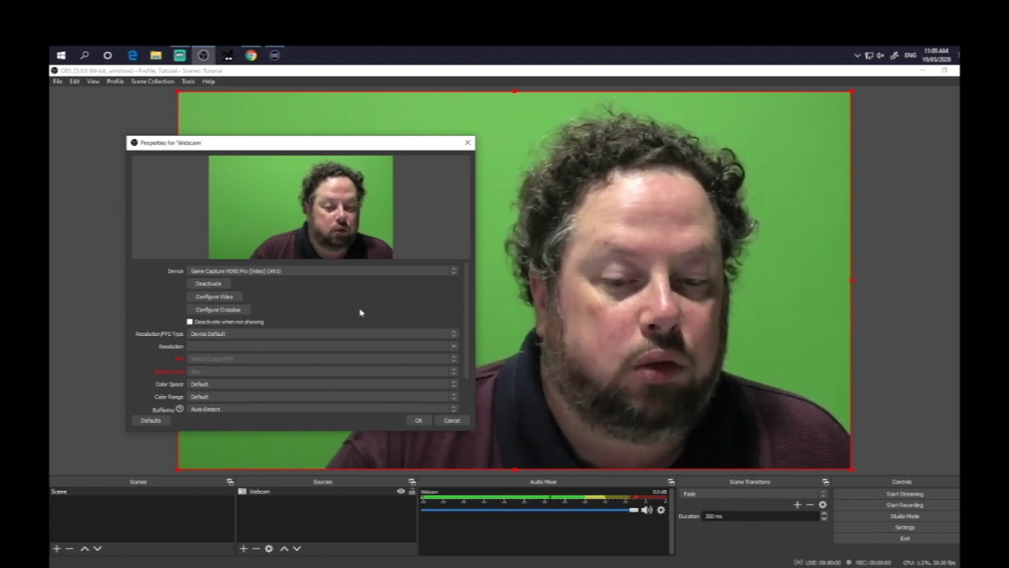
click(418, 421)
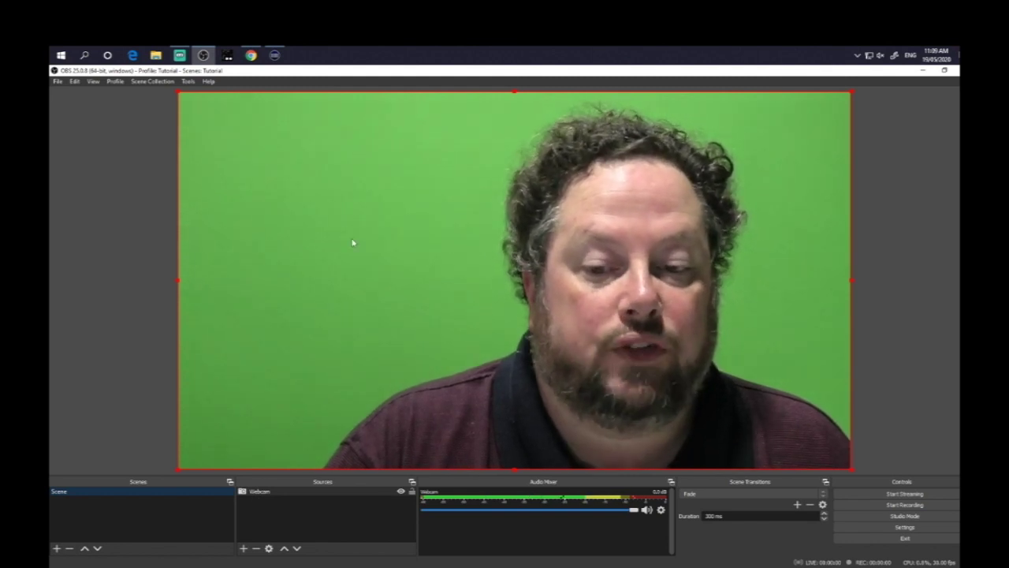
- Add a Chroma Key filter with its default name to the Webcam source
right_click(303, 493)
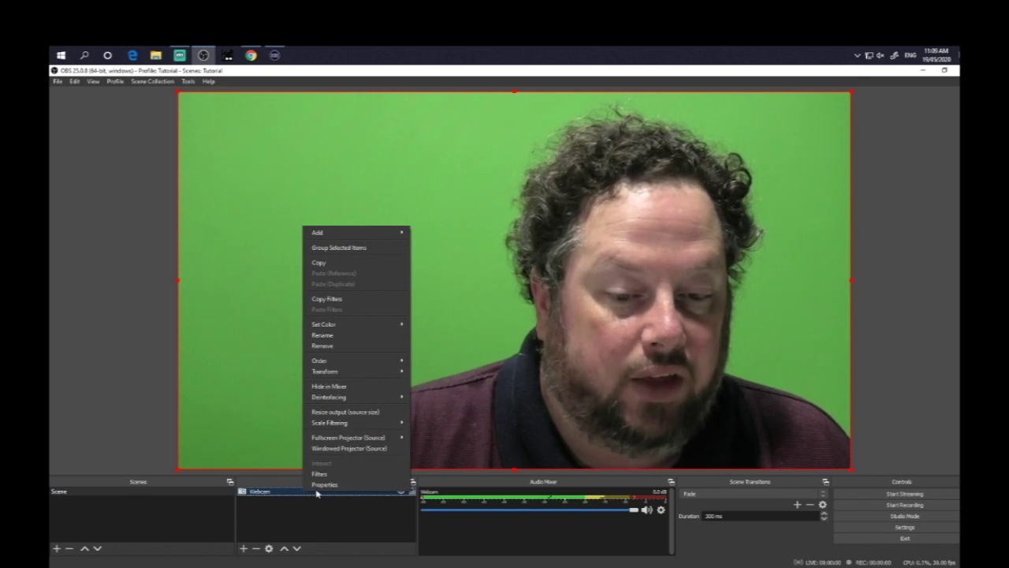
click(328, 475)
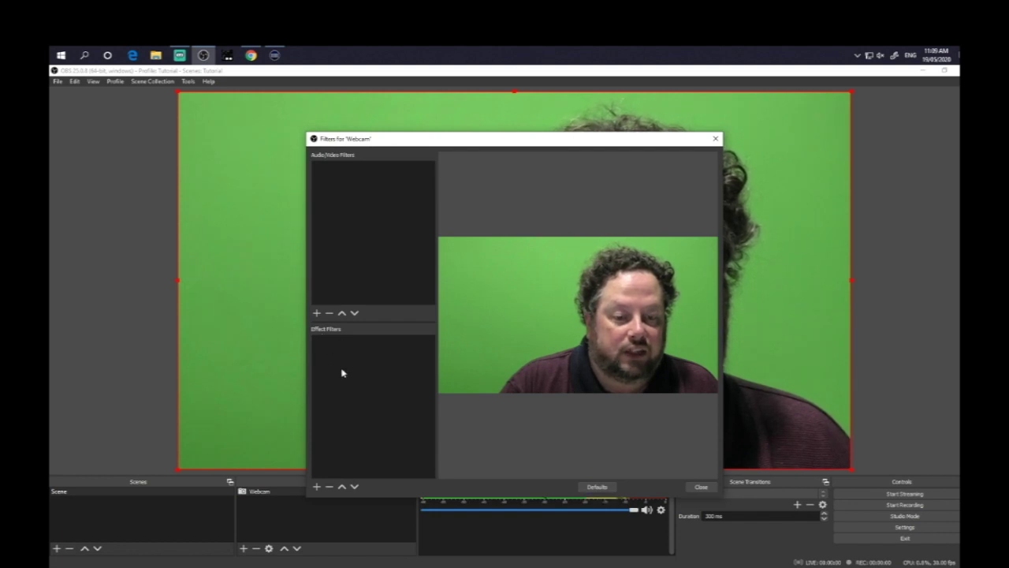
click(316, 487)
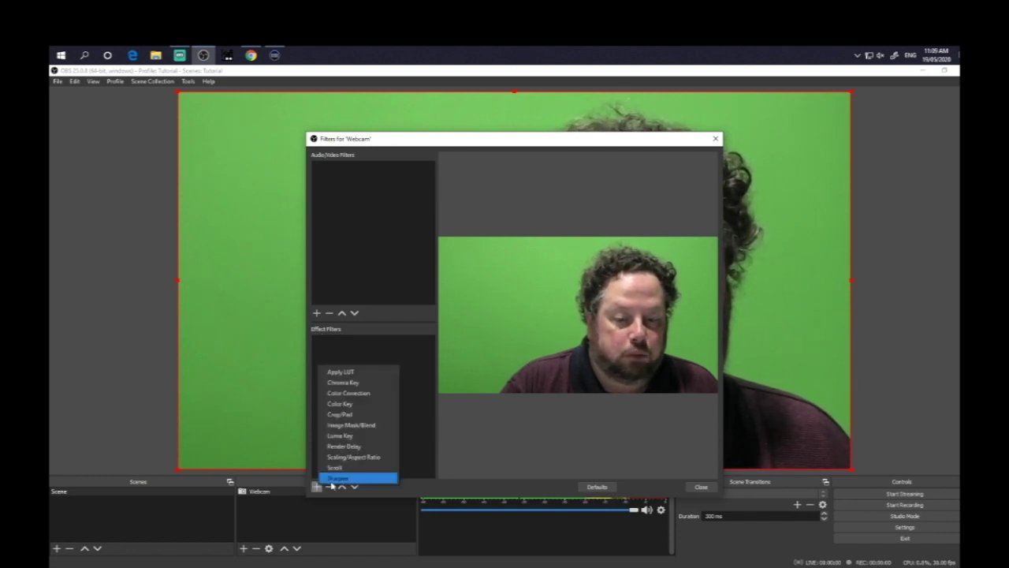
click(360, 385)
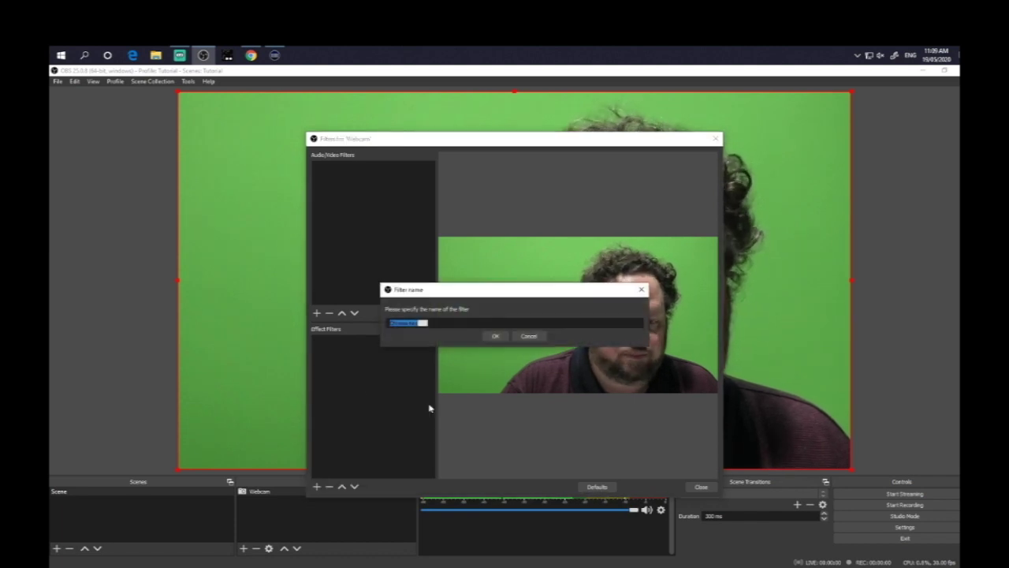
click(504, 336)
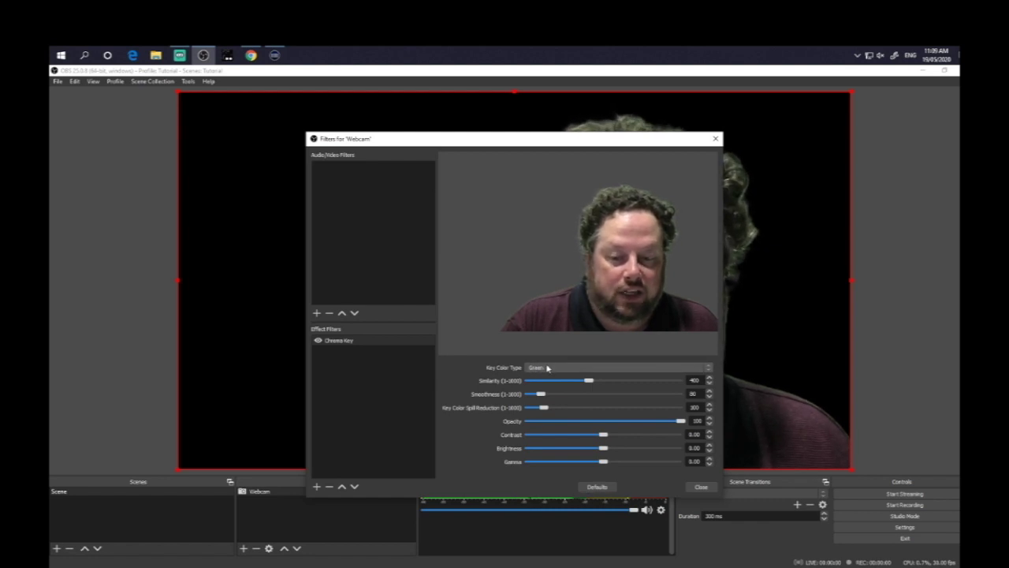
- Try Blue, Magenta and Custom key colour types, then set the key colour to Green
click(547, 367)
click(544, 383)
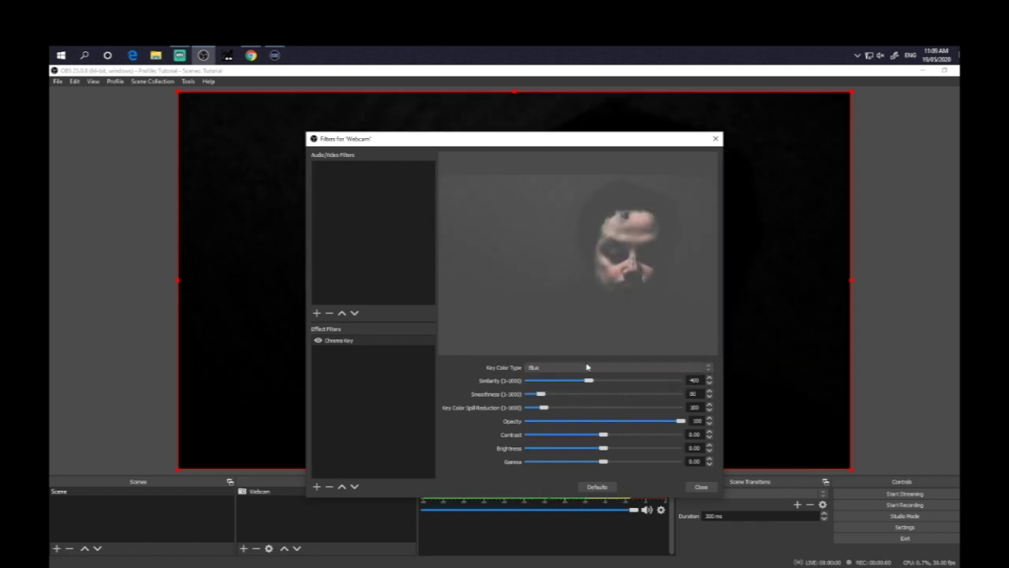
click(553, 369)
click(550, 371)
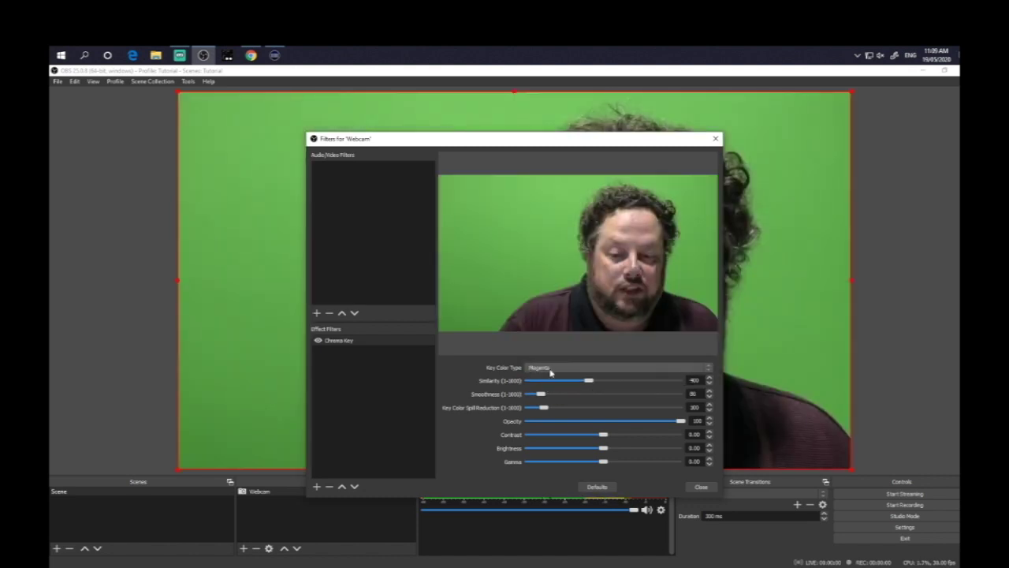
click(551, 368)
click(551, 383)
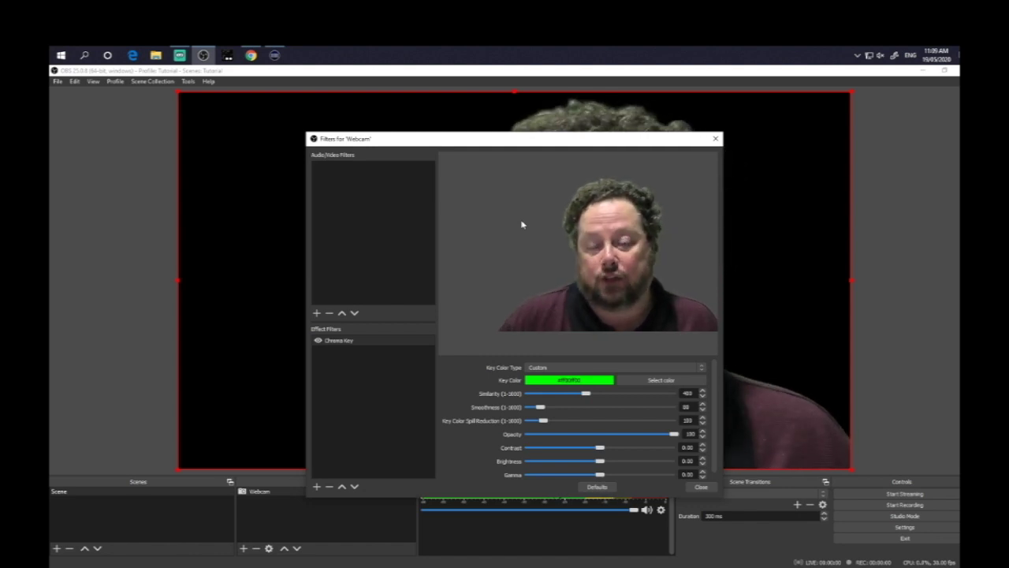
click(615, 365)
click(608, 377)
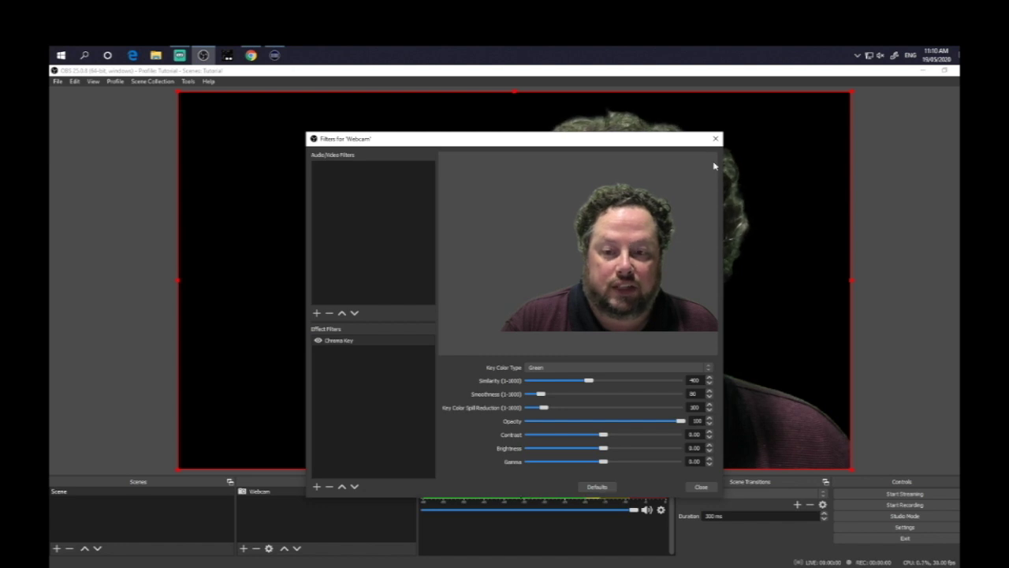
- Close the filters and shrink the Webcam image into the canvas's bottom-left corner
click(700, 486)
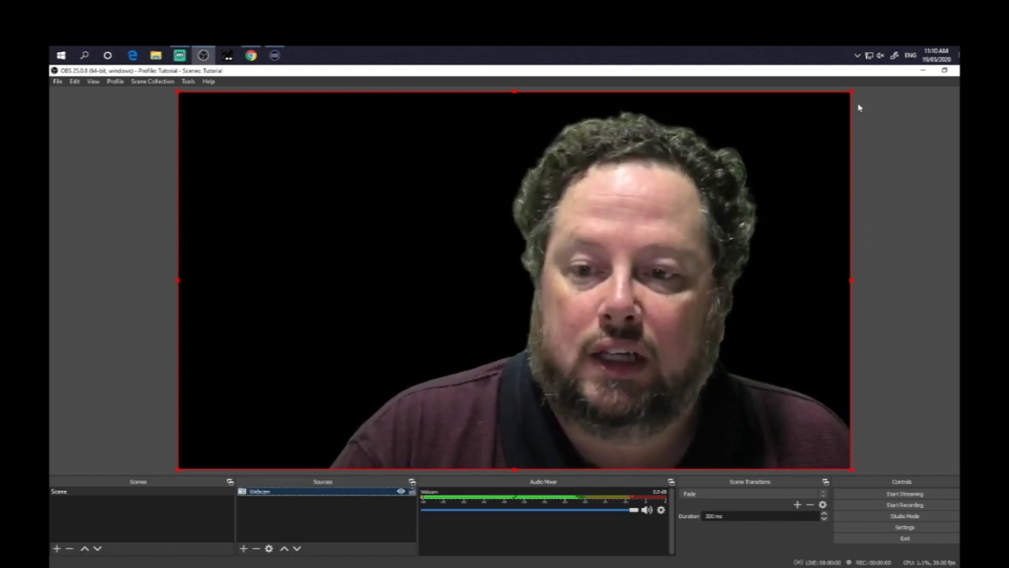
drag(849, 94, 303, 405)
drag(361, 327, 288, 407)
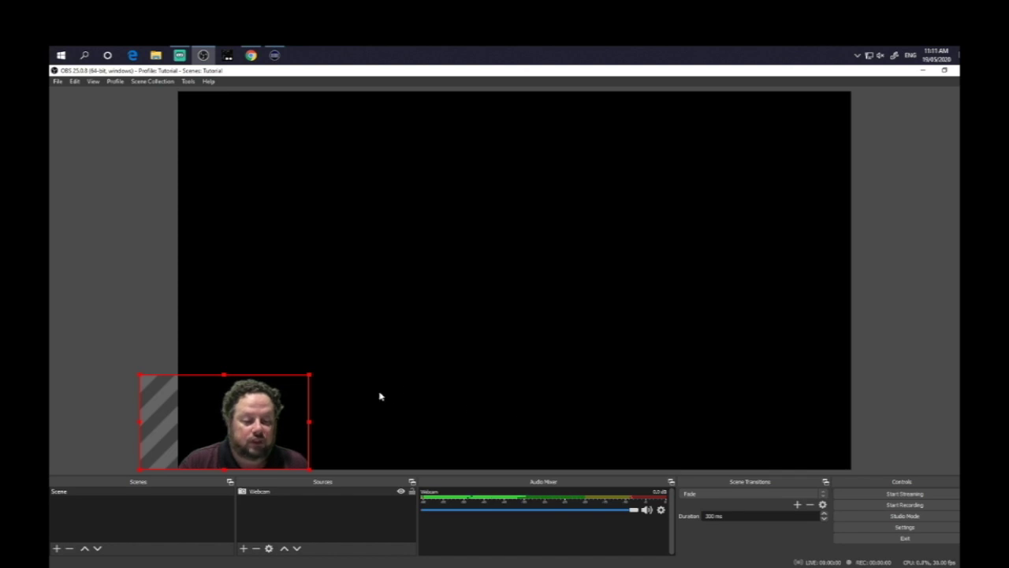
- Add a new Image source named 'Logo' to the scene
click(243, 550)
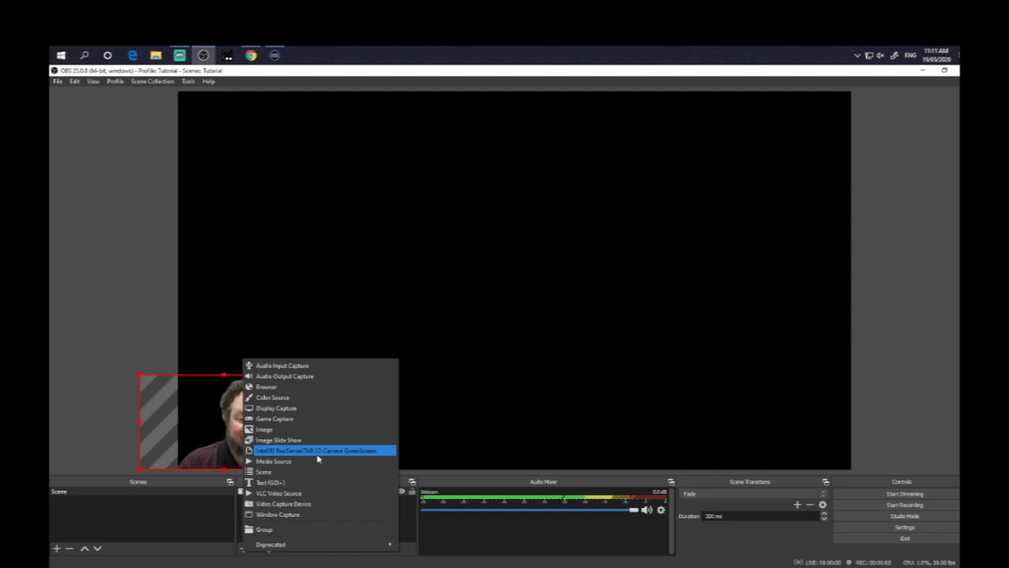
click(312, 430)
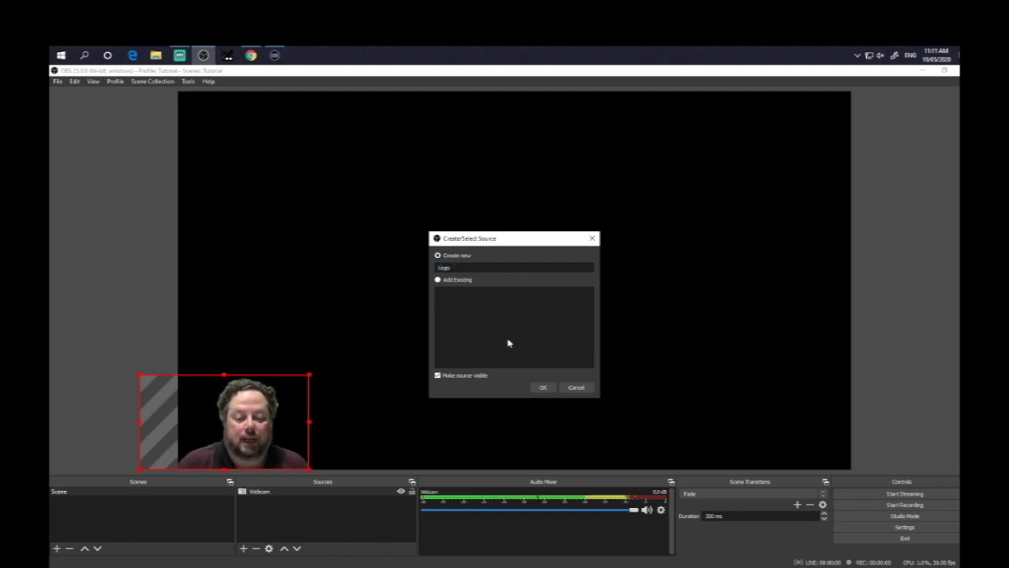
click(544, 387)
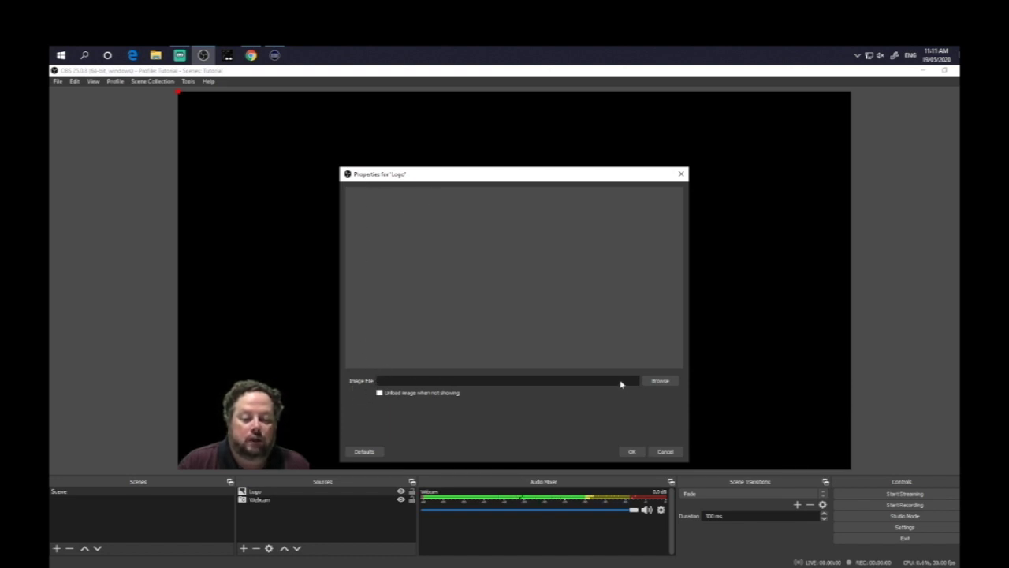
- Load UTAS_colour_domesticSquare.jpg from Desktop > Icons into the Logo source
click(659, 381)
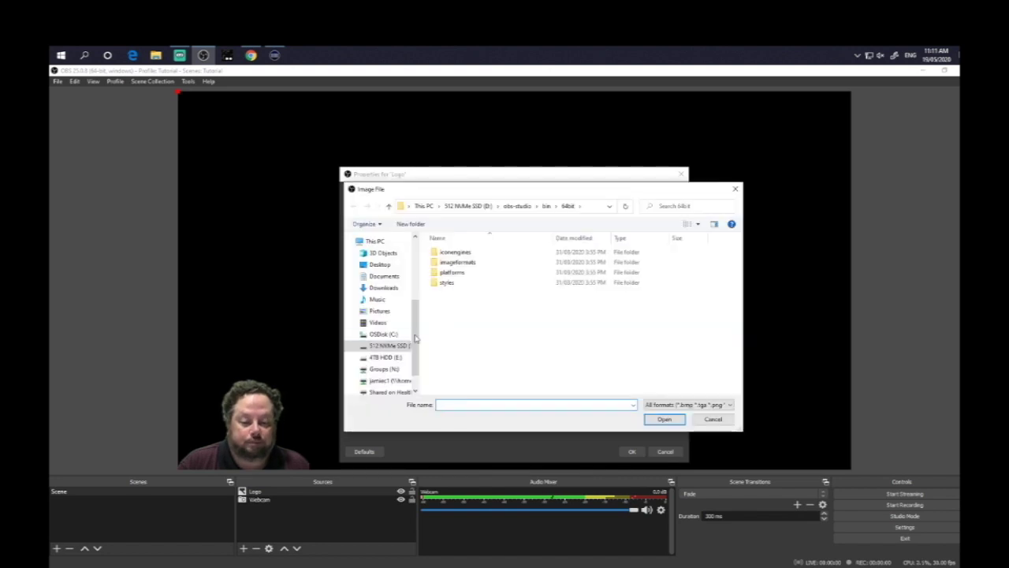
click(386, 265)
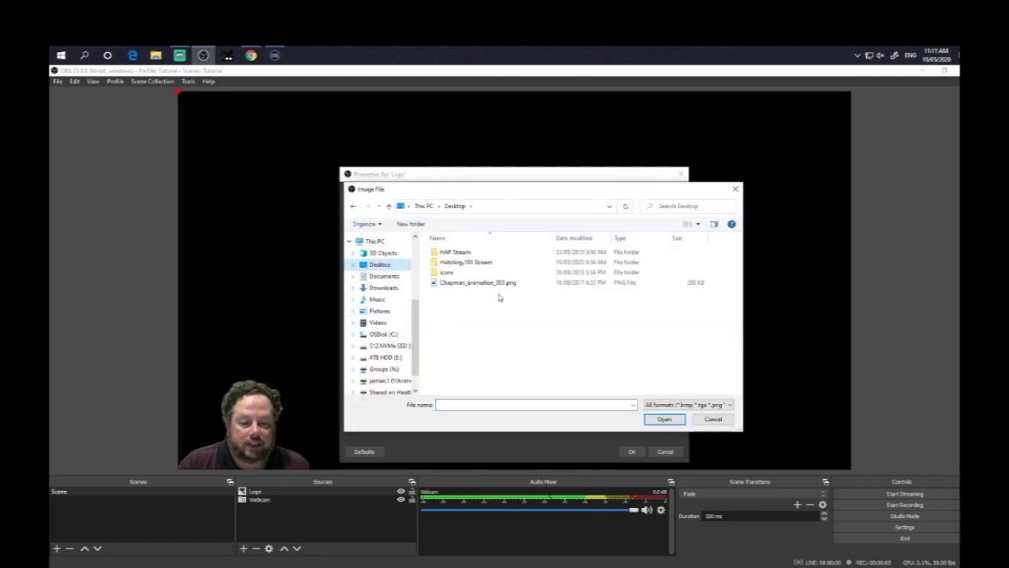
double_click(447, 272)
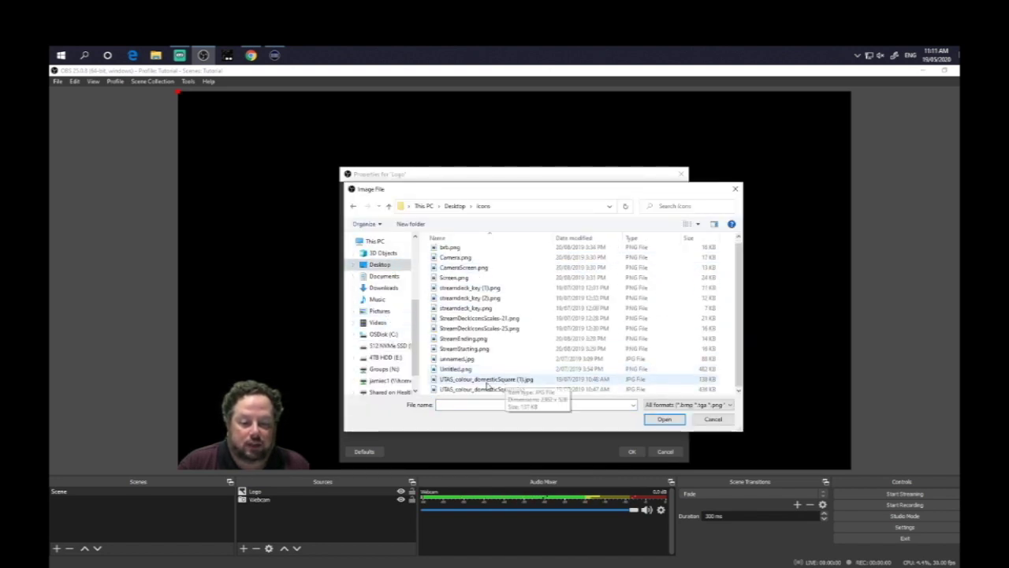
click(477, 389)
click(664, 418)
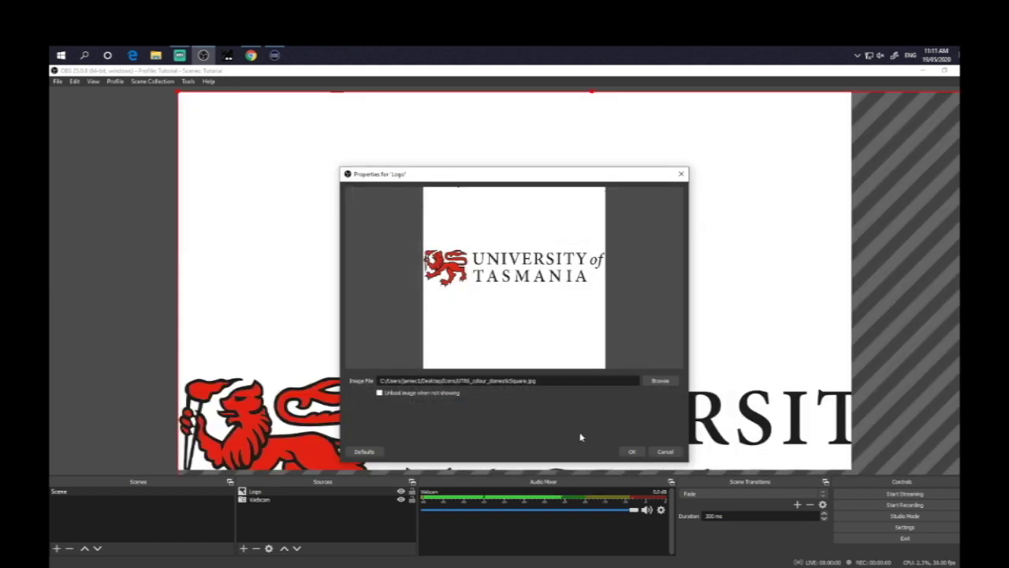
- Accept the Logo properties and resize the logo to a small square at the top-left
click(632, 451)
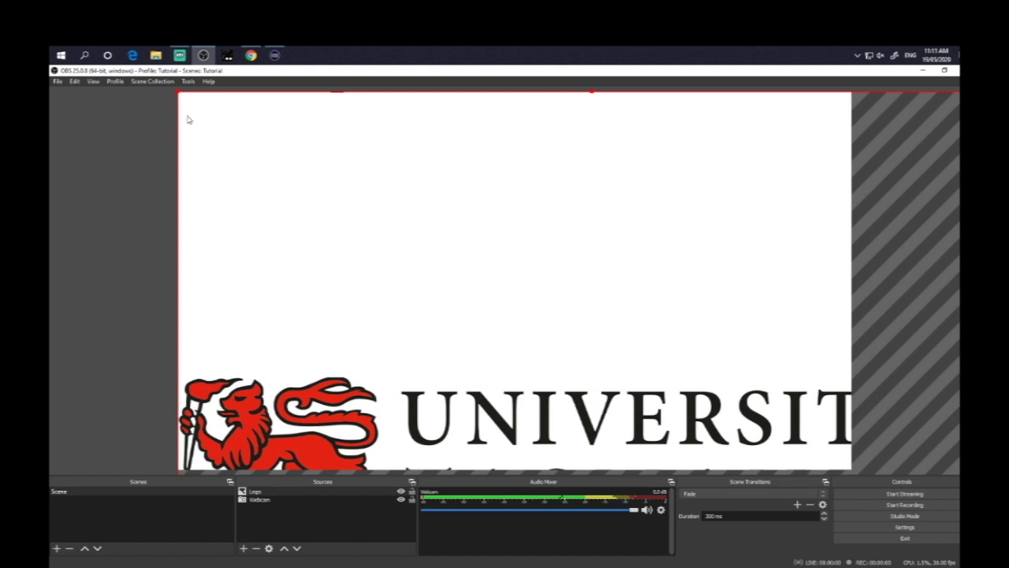
drag(181, 95, 640, 369)
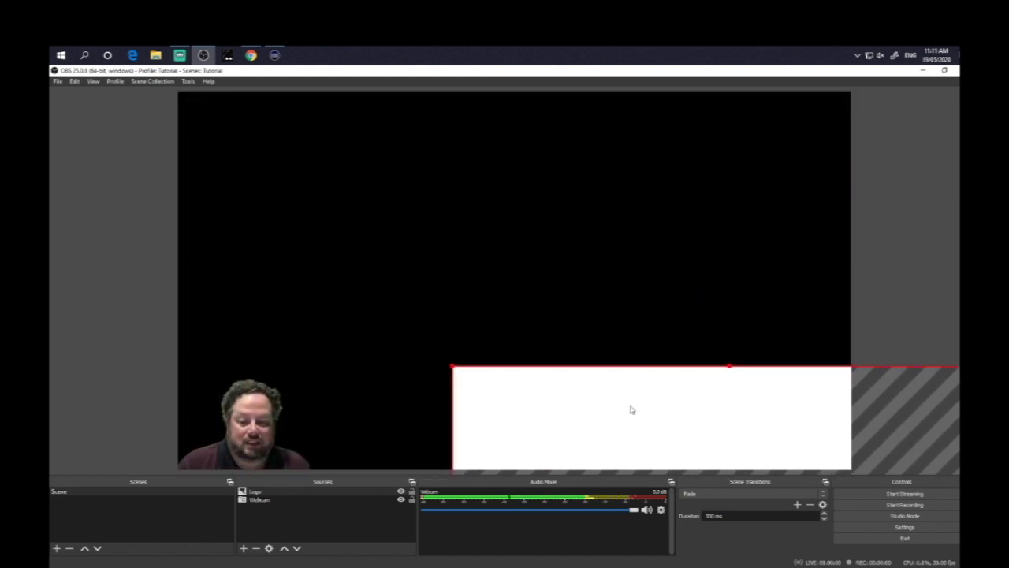
drag(626, 405, 431, 201)
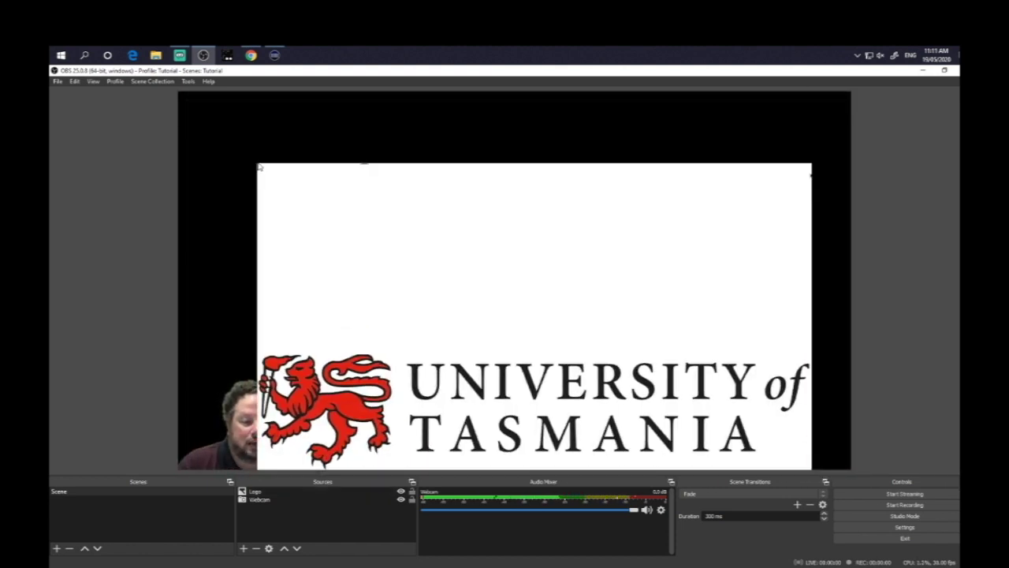
drag(259, 165, 426, 166)
drag(337, 151, 204, 86)
drag(259, 147, 242, 157)
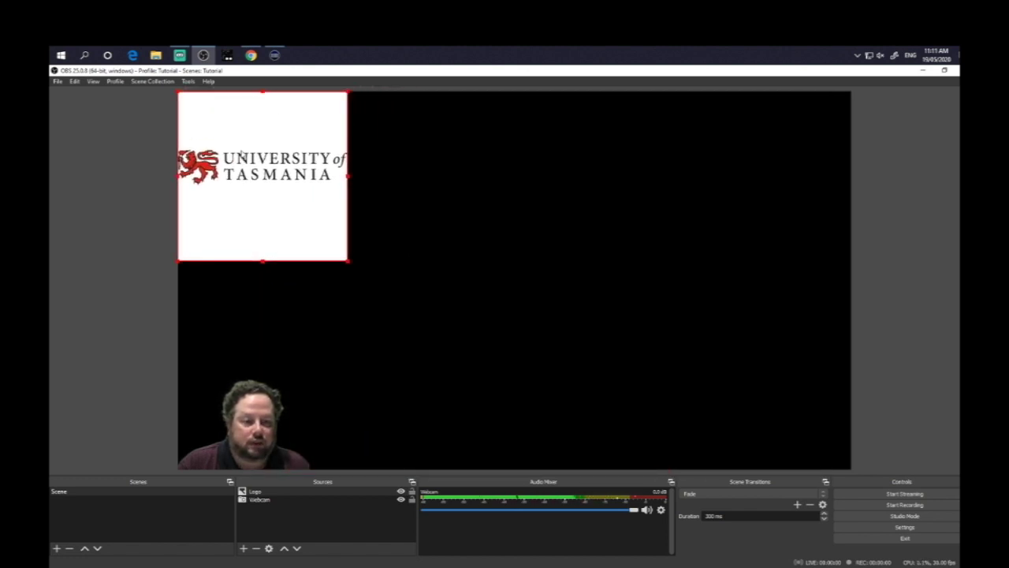
drag(349, 265, 277, 189)
click(331, 181)
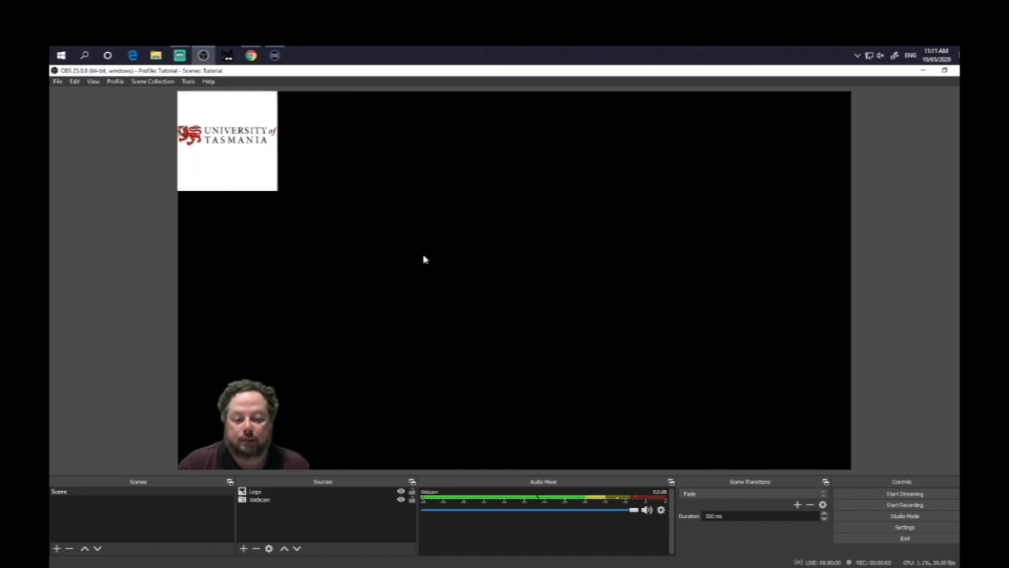
- Crop the empty space above and below the logo artwork into a banner
click(231, 165)
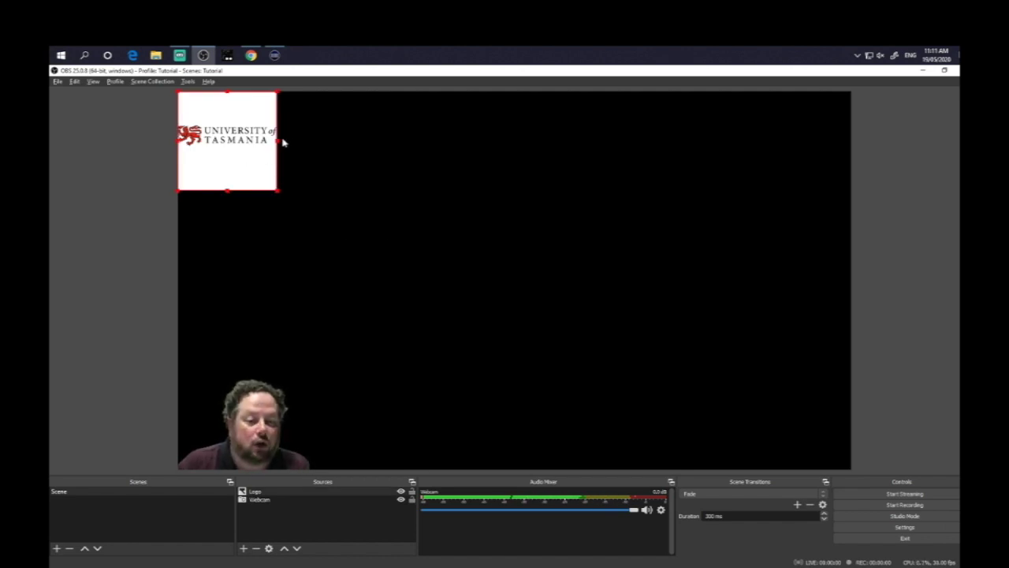
drag(228, 193, 232, 156)
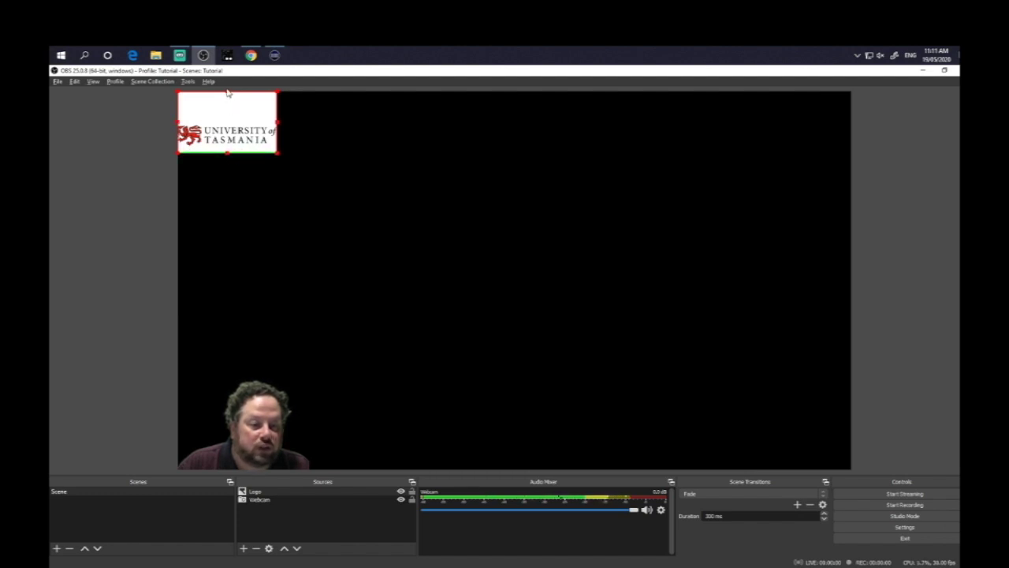
drag(227, 92, 228, 117)
click(321, 184)
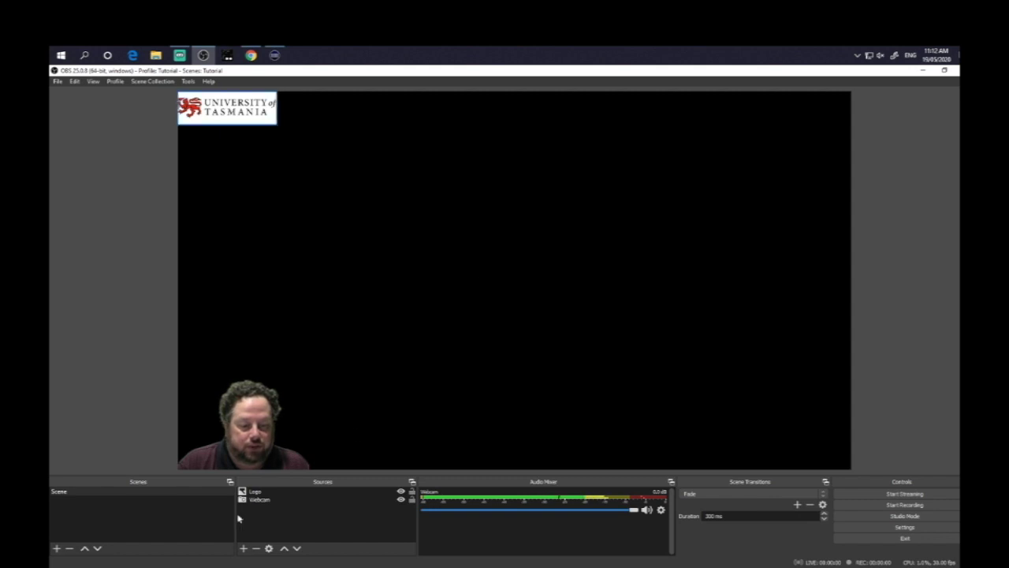
- Add a Display Capture source to the current scene from the Sources list
click(243, 548)
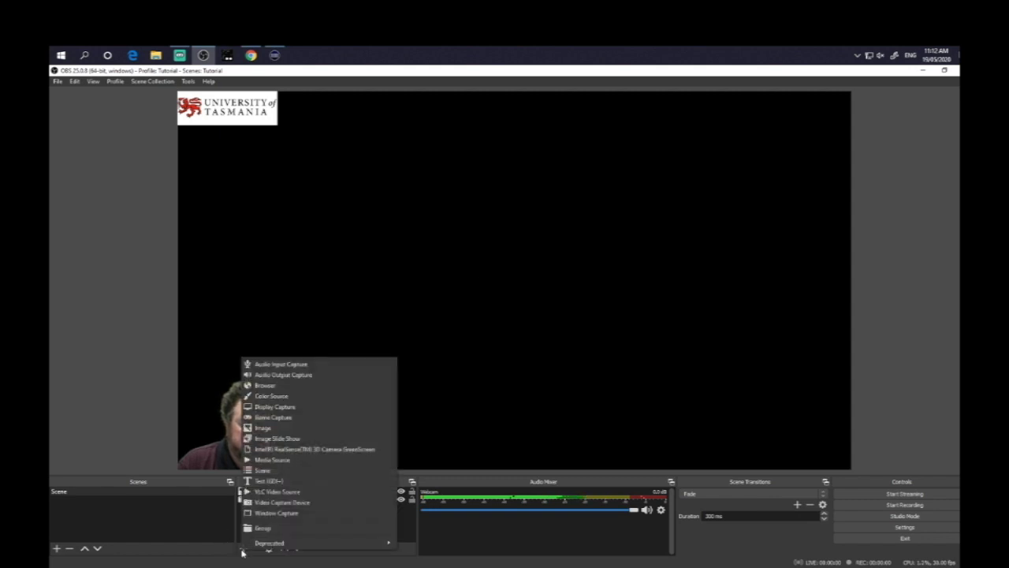
click(293, 406)
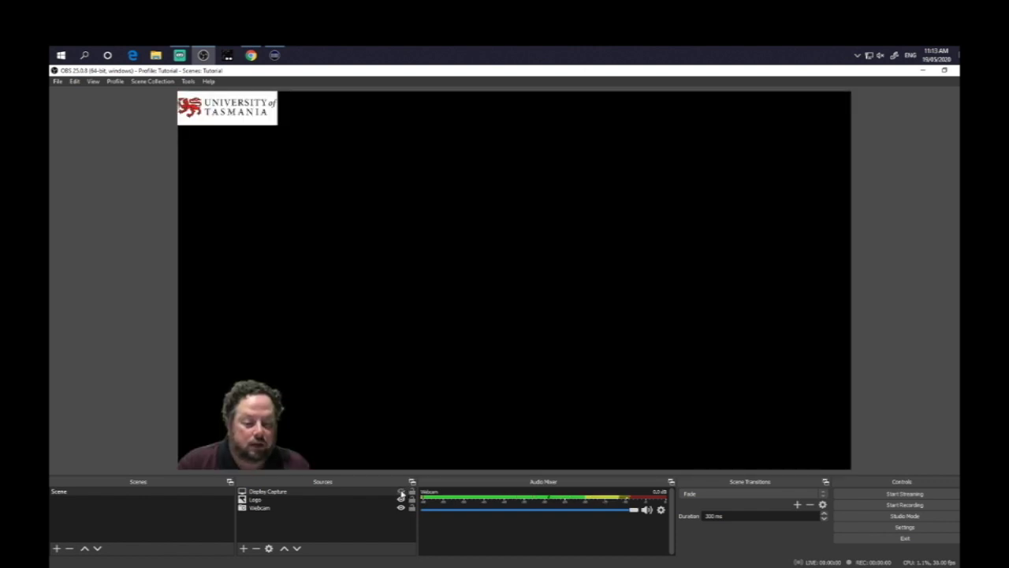
click(400, 491)
click(401, 491)
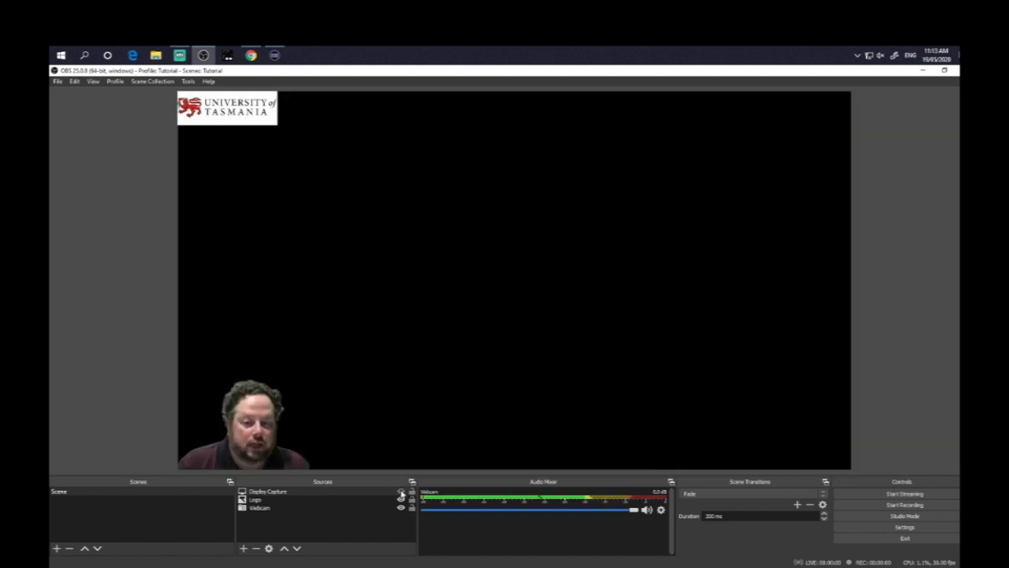
click(388, 500)
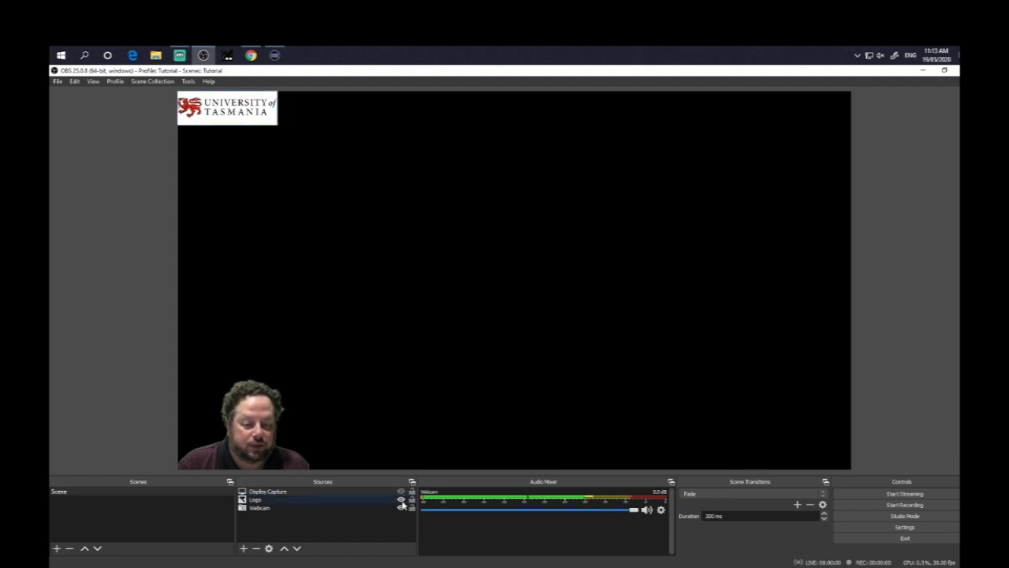
click(401, 499)
click(401, 499)
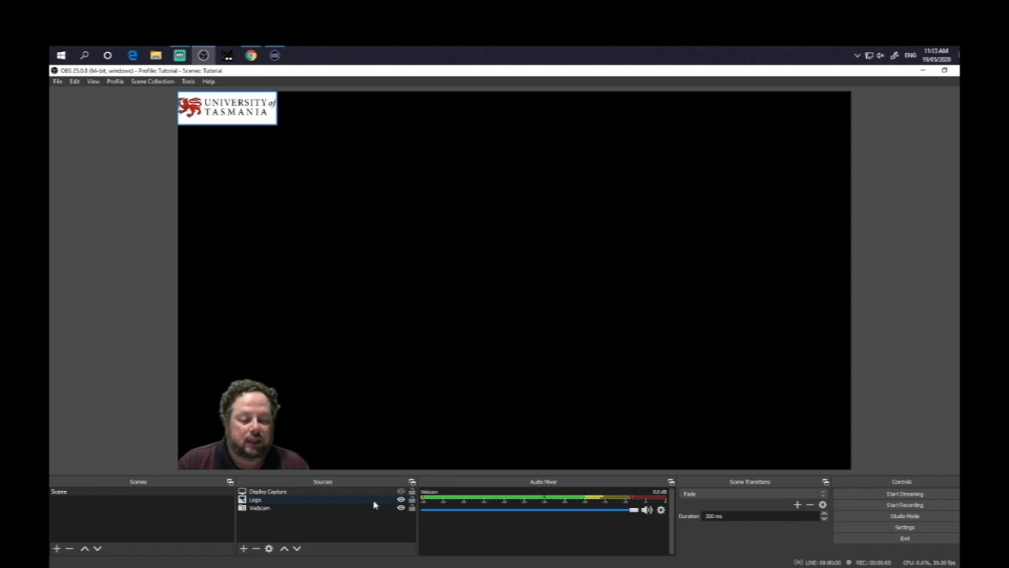
click(207, 514)
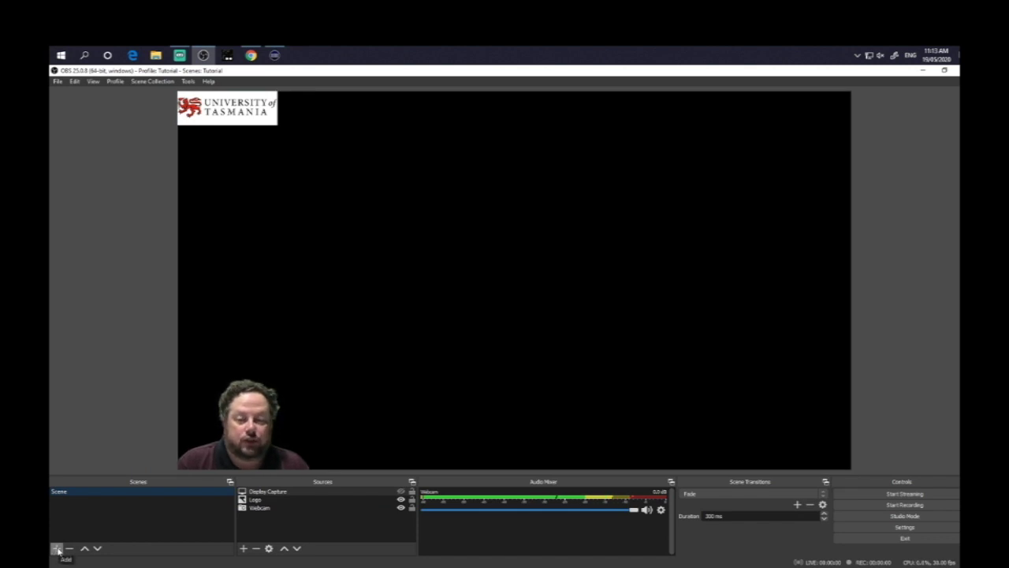
- Create a new scene named Webcam2
click(57, 549)
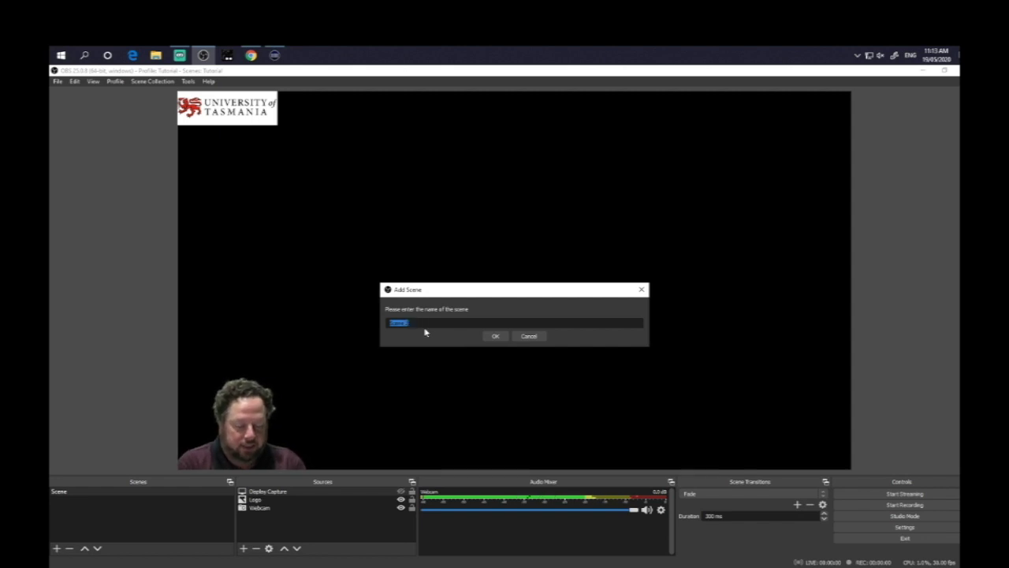
text(Webcam)
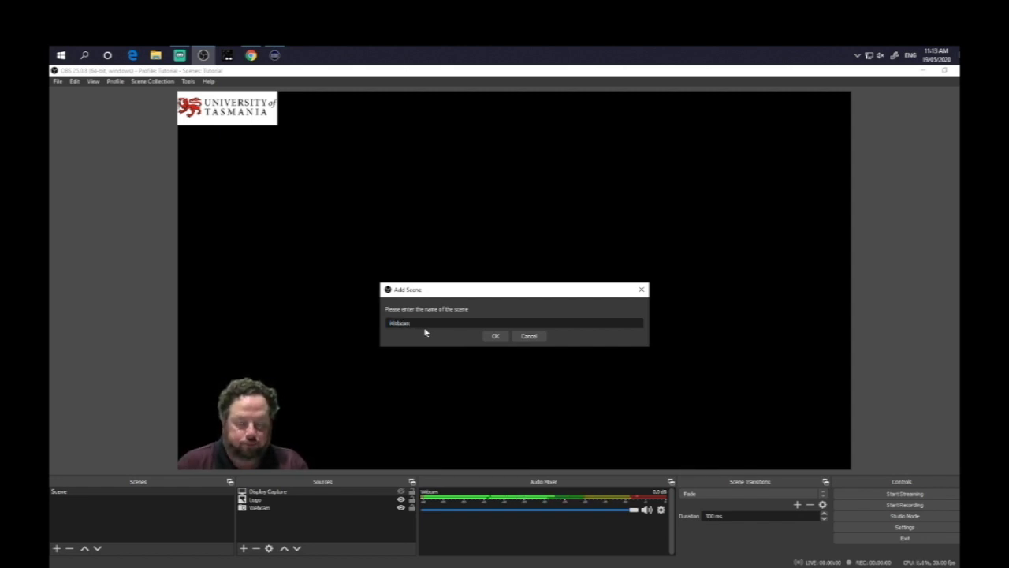
text(2)
click(490, 336)
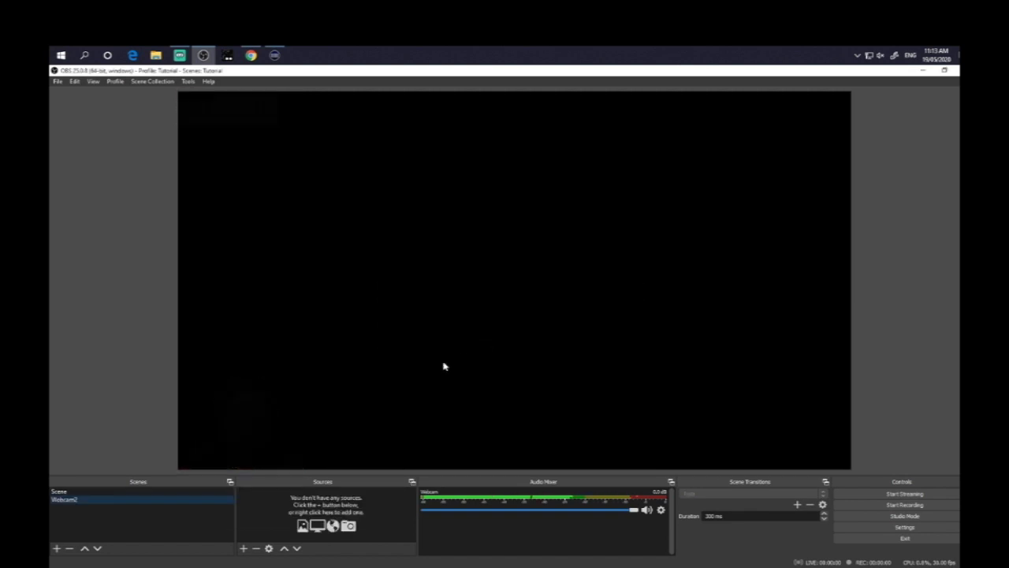
- Add the existing Webcam video capture source to Webcam2, nudged slightly left
click(244, 548)
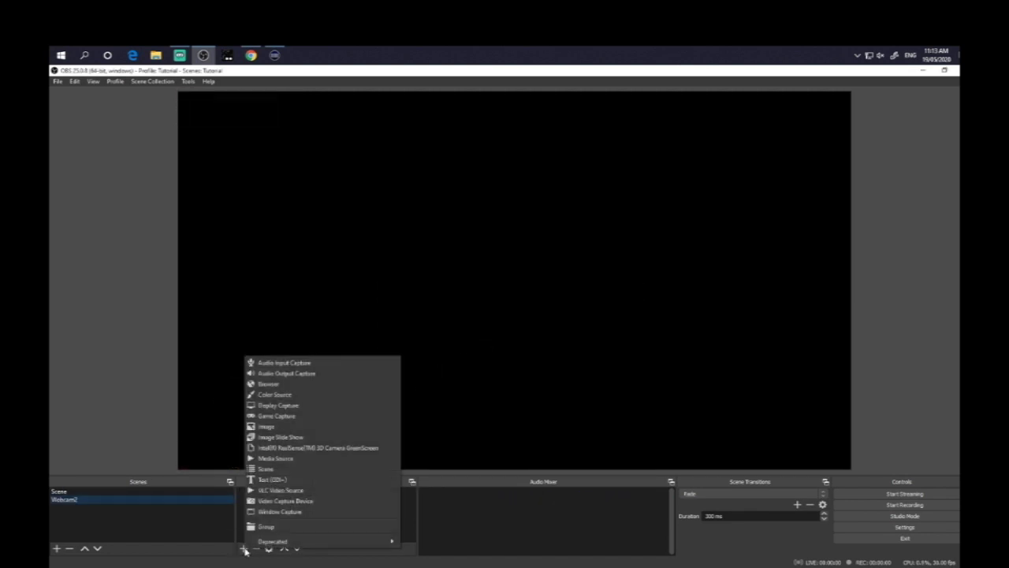
click(295, 501)
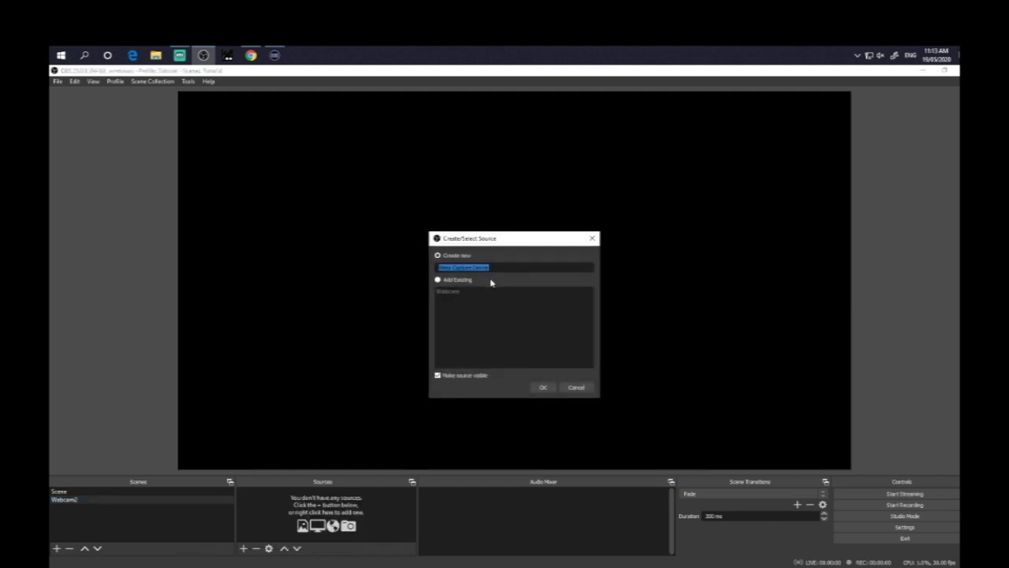
click(450, 280)
click(449, 292)
click(542, 387)
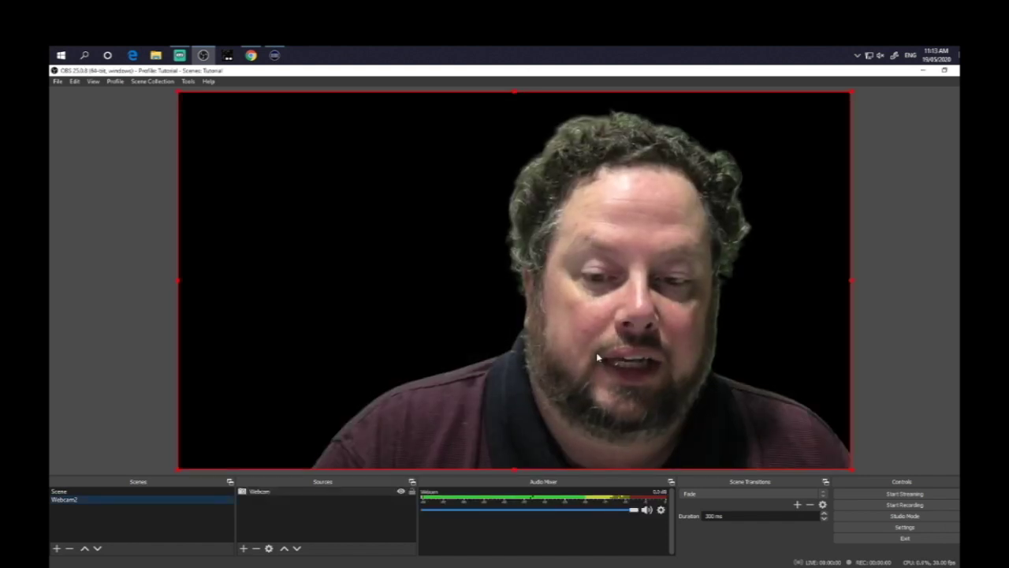
drag(534, 357, 523, 350)
click(809, 345)
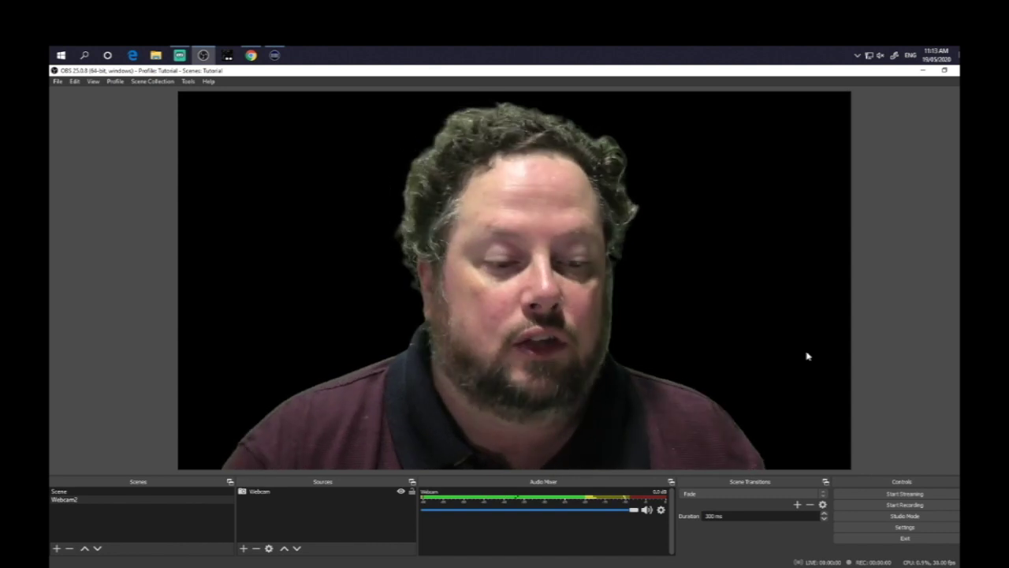
- Toggle between Scene and Webcam2, ending back on the original logo-and-webcam Scene
click(125, 492)
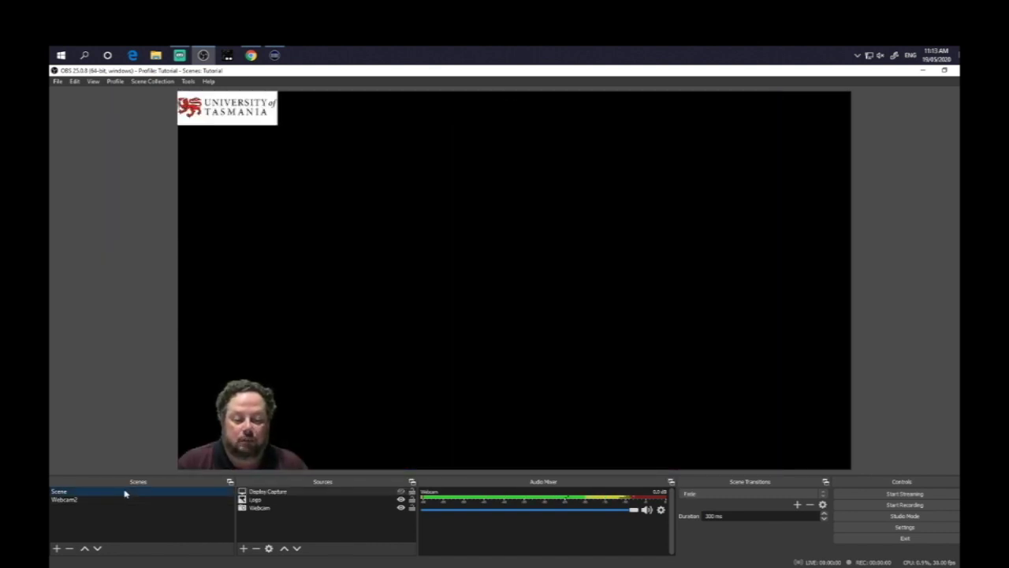
click(117, 499)
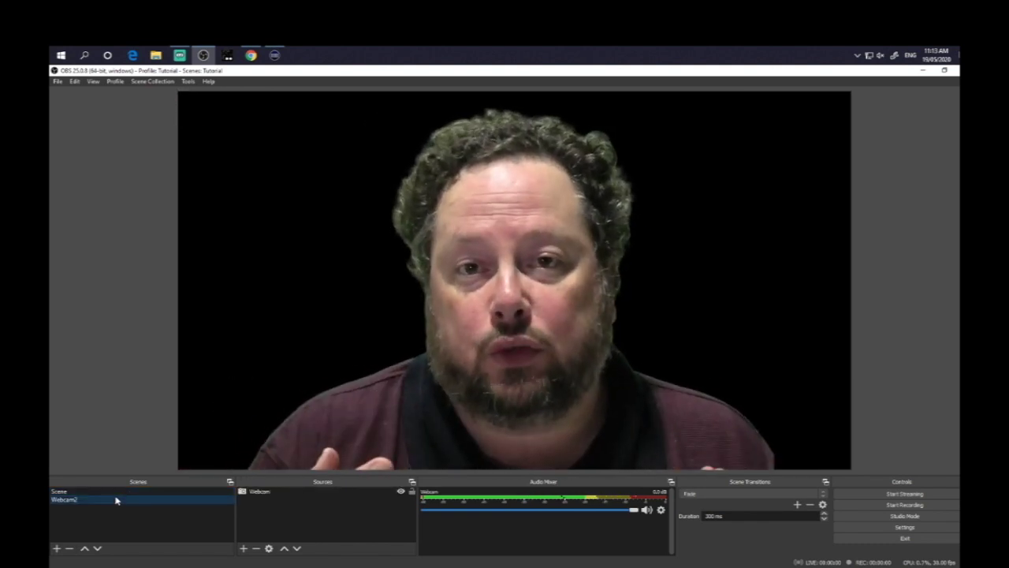
key(Up)
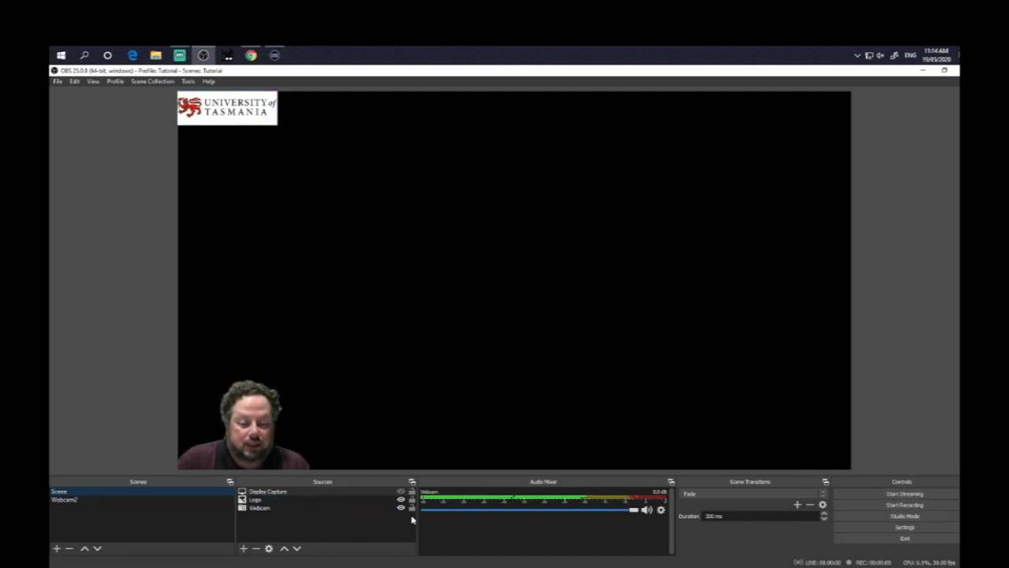
- Open OBS Settings on the General page and raise the dialog slightly
click(903, 527)
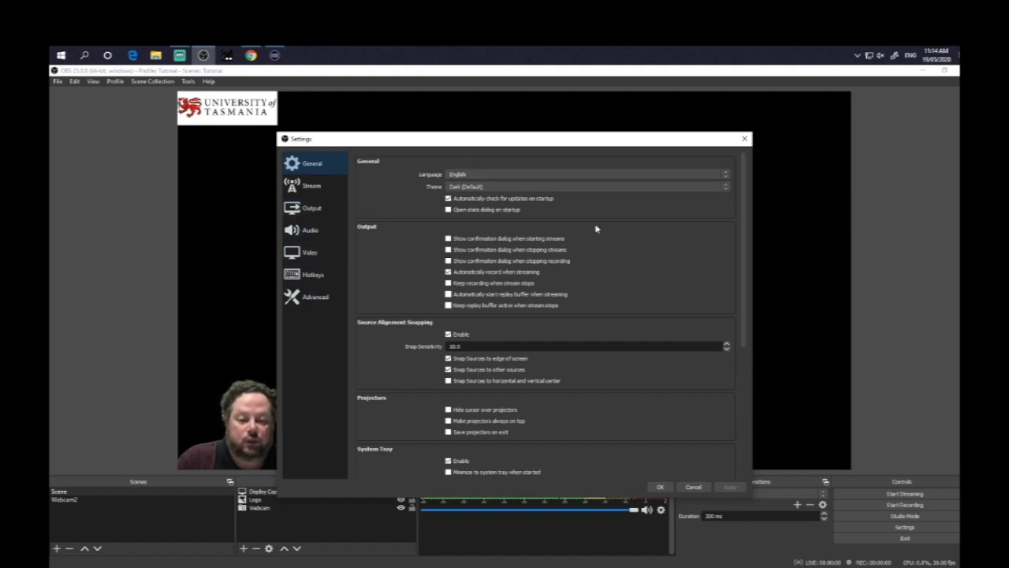
drag(596, 143, 591, 101)
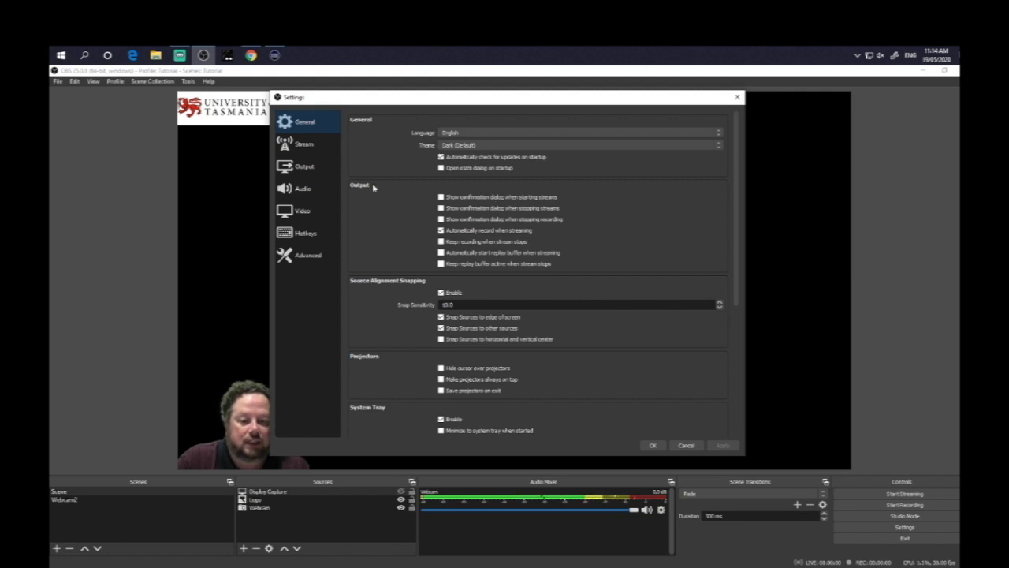
click(298, 167)
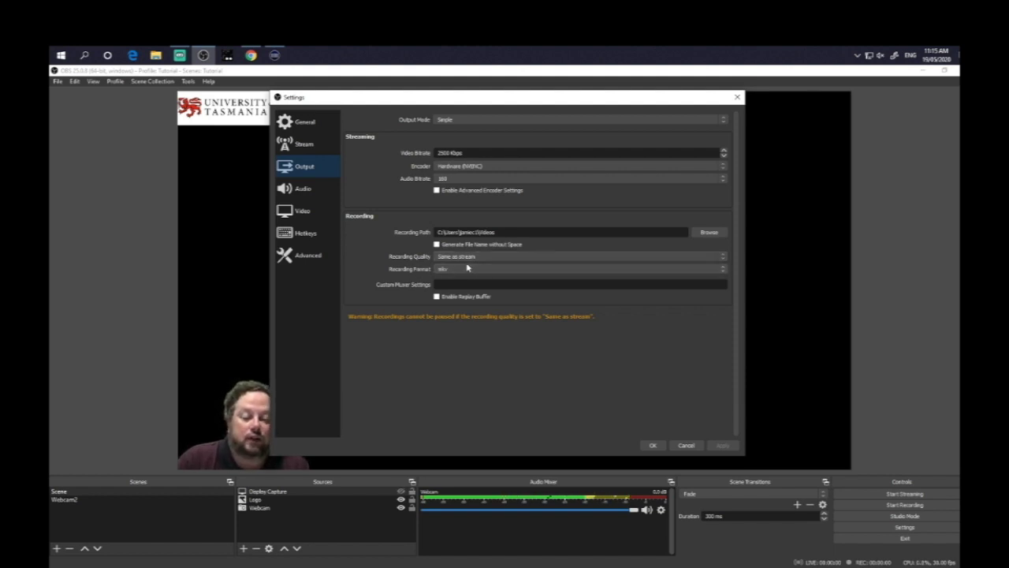
click(724, 271)
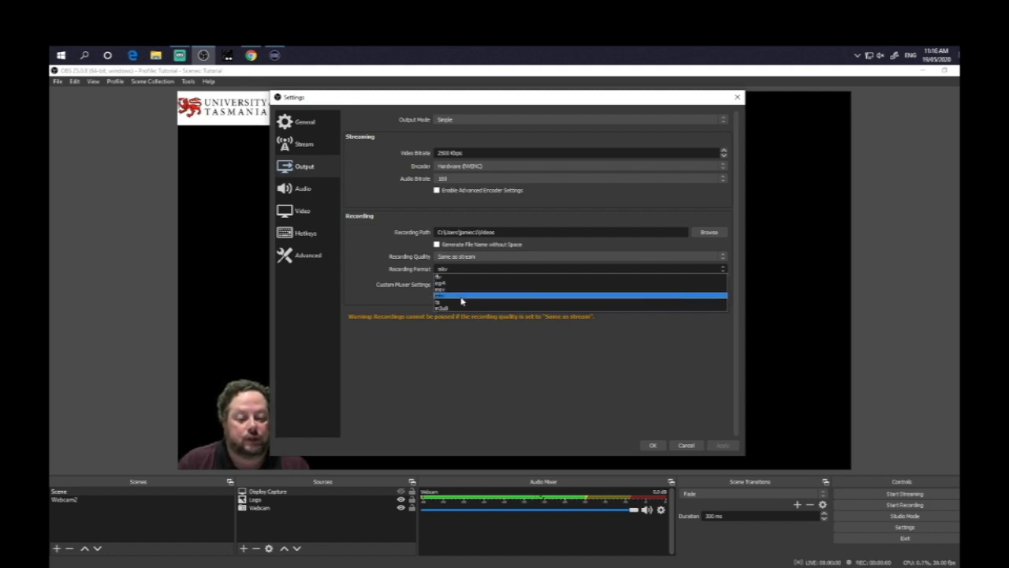
- Keep mkv as the recording format, review Audio and Video settings, then accept with OK
click(464, 297)
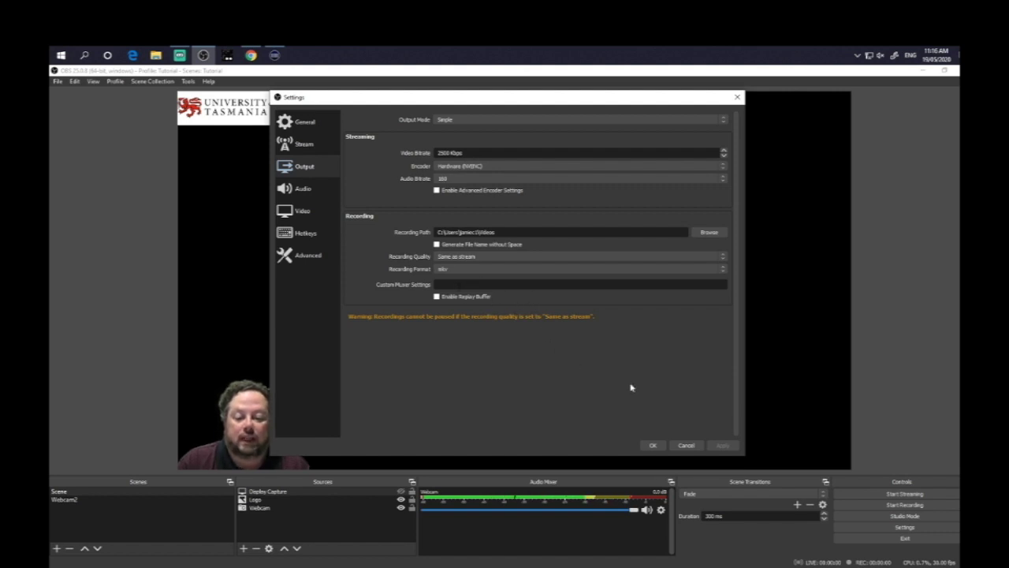
click(319, 196)
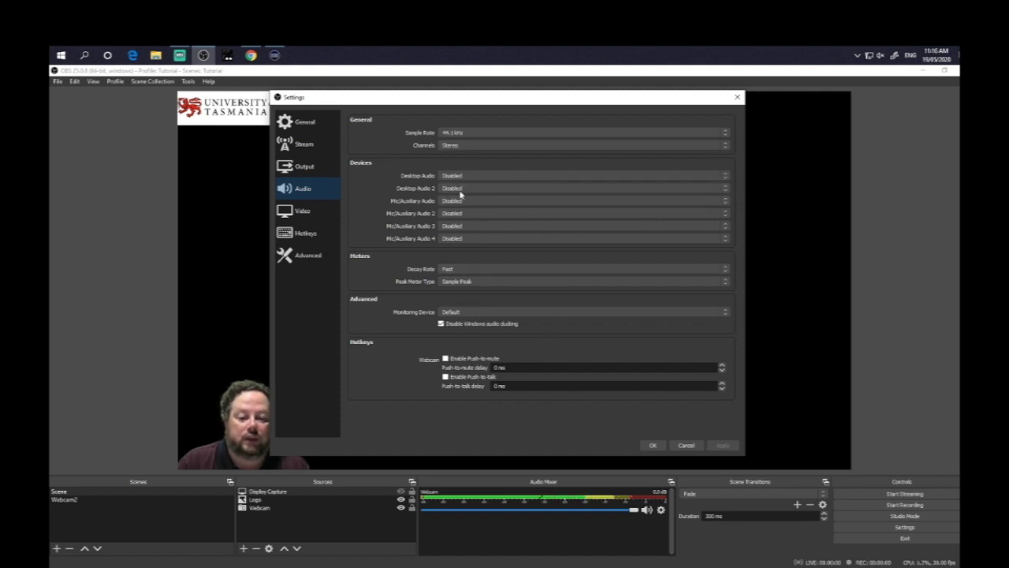
click(321, 213)
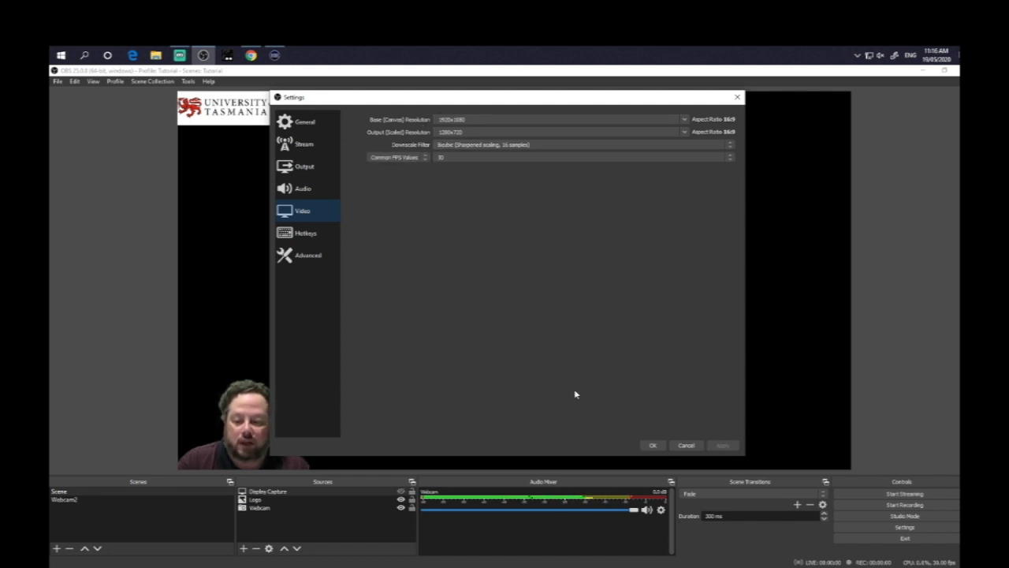
click(652, 445)
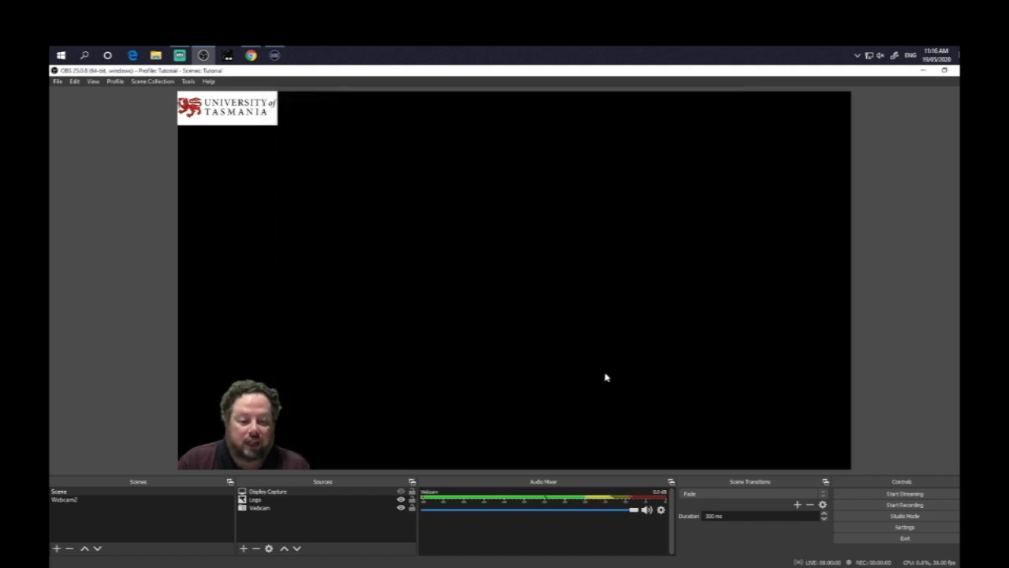
- Start recording and switch to Webcam2 and back twice, finishing on Scene
click(880, 505)
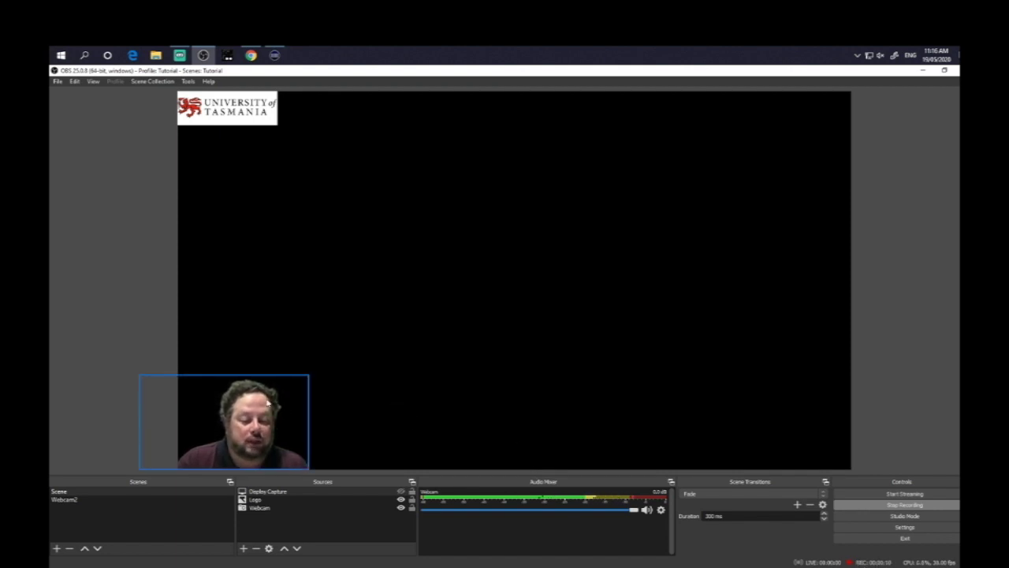
click(136, 500)
click(156, 493)
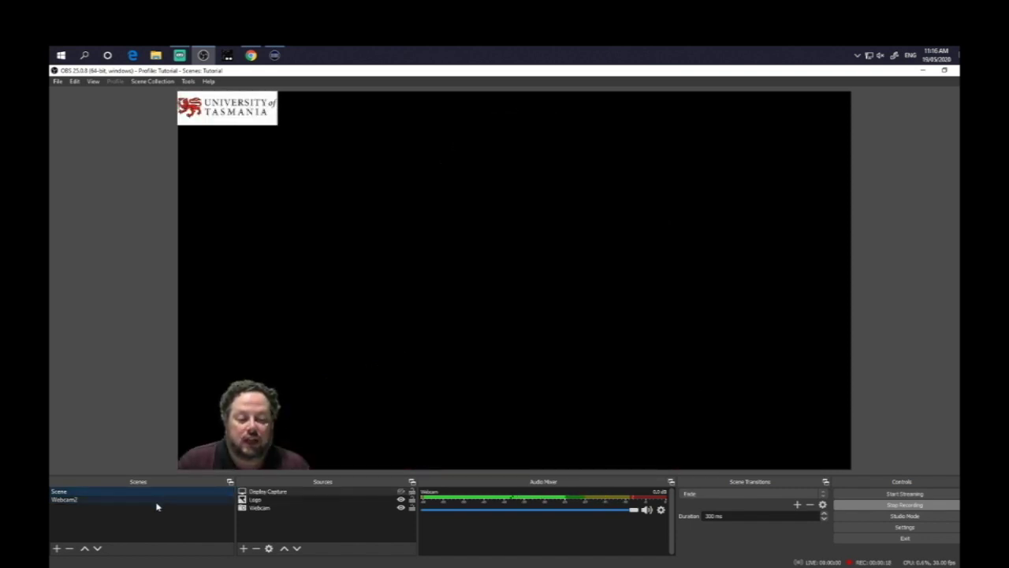
click(156, 503)
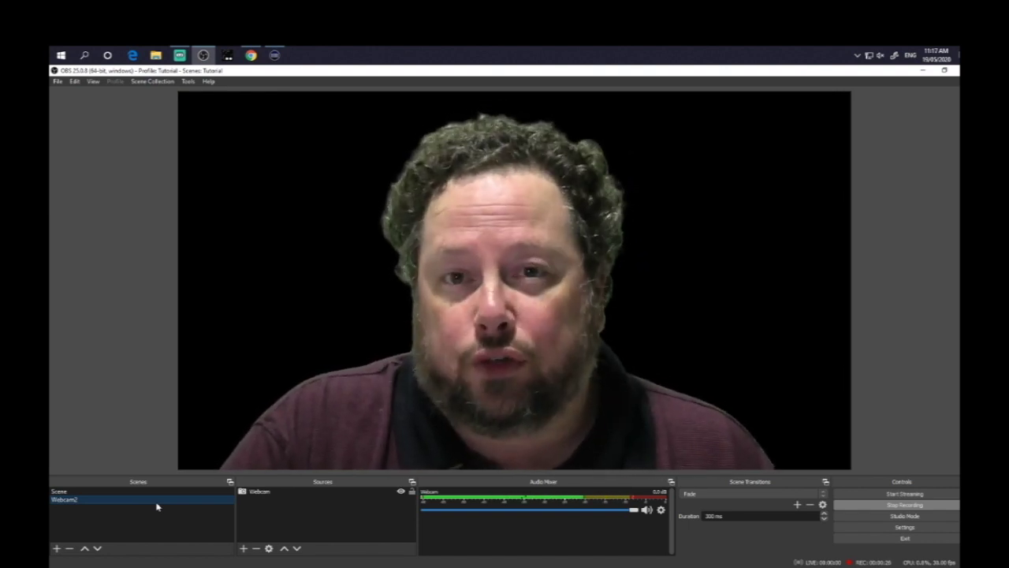
click(156, 492)
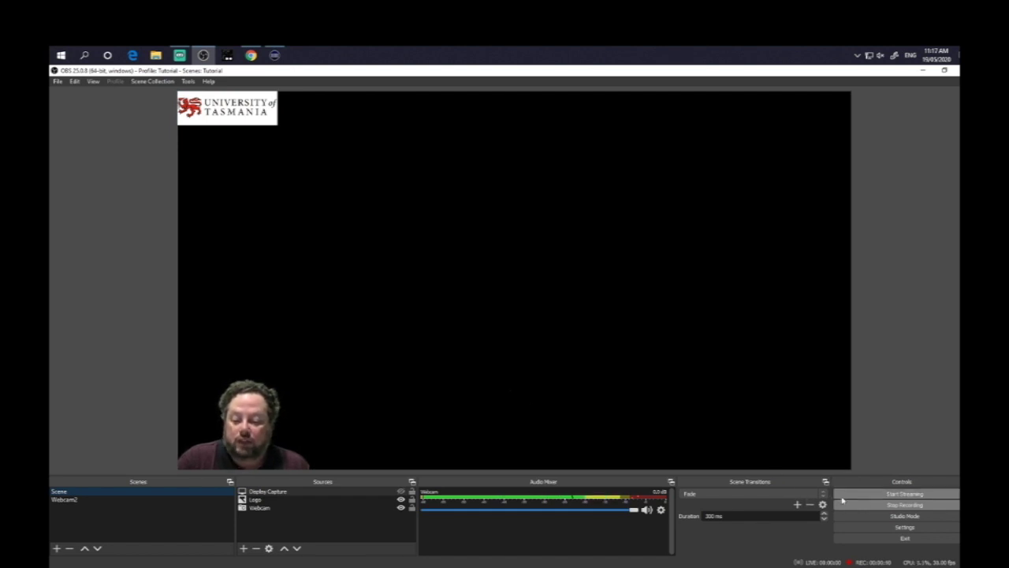
- Stop the recording, then restore the OBS window to a smaller size and shift it right
click(897, 506)
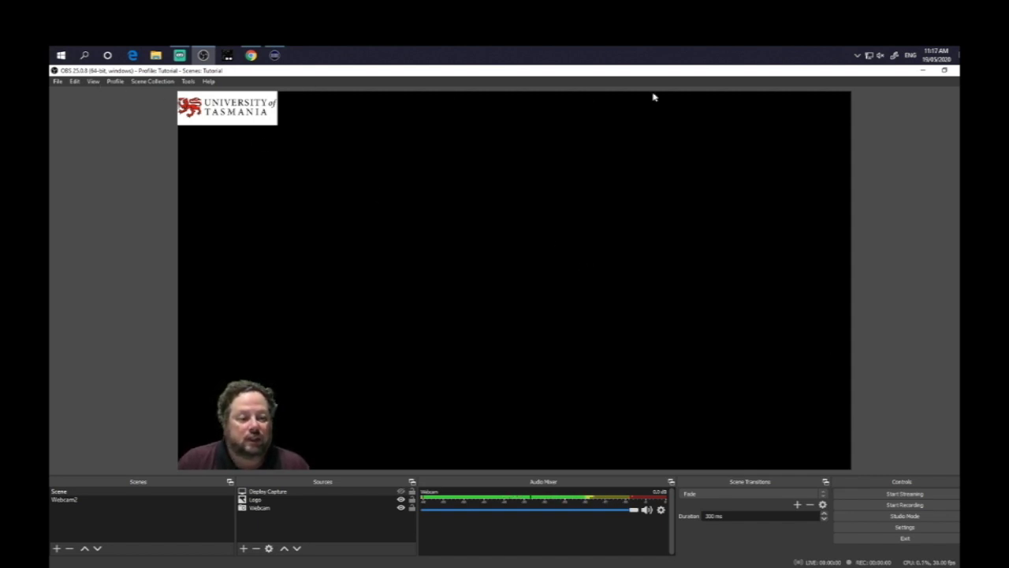
click(945, 71)
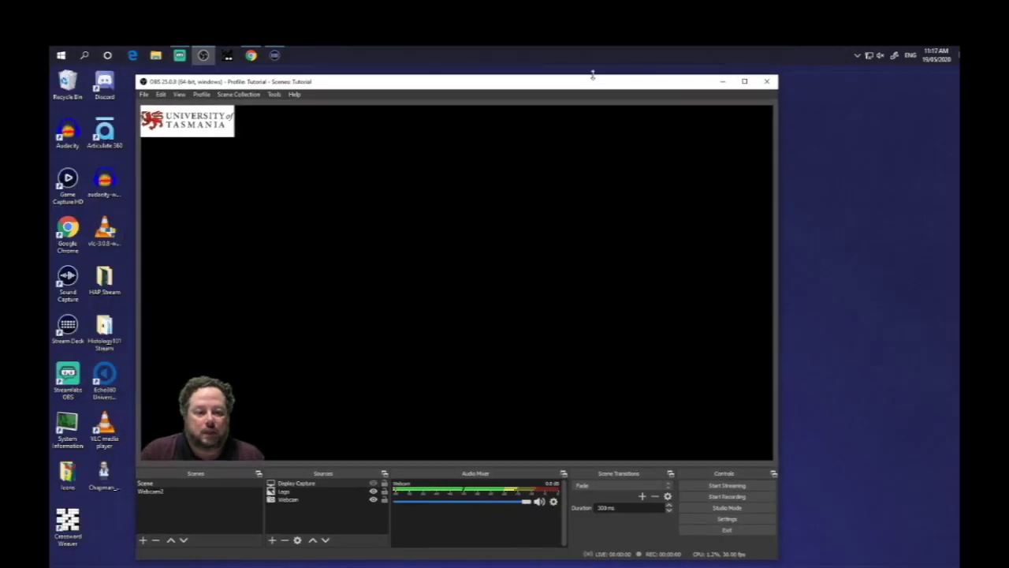
mouse_move(592, 75)
mouse_down()
mouse_move(622, 63)
mouse_move(581, 68)
mouse_up()
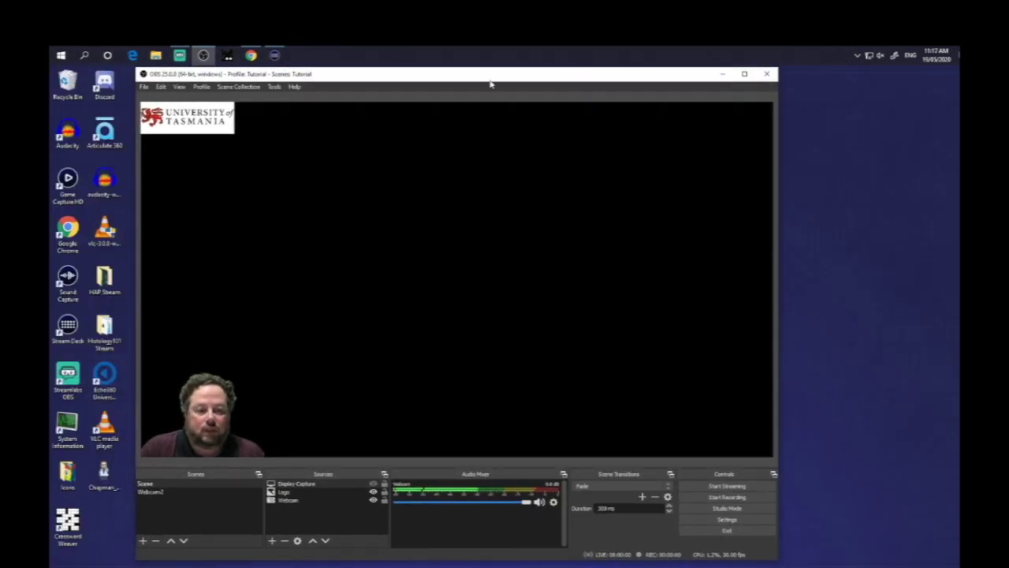
drag(489, 82, 623, 82)
click(155, 55)
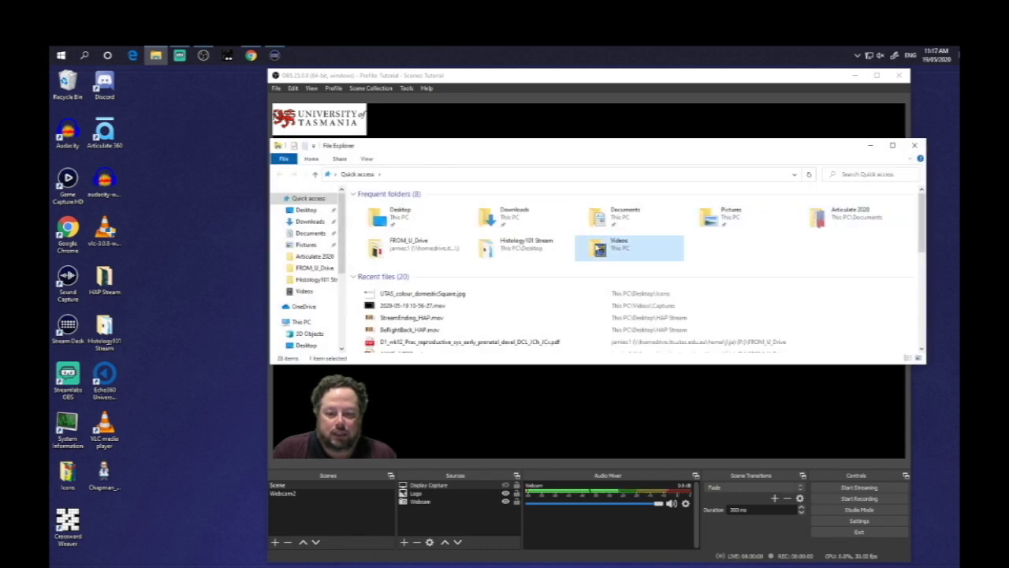
double_click(596, 247)
drag(788, 153, 499, 126)
scroll(512, 170, down, 2)
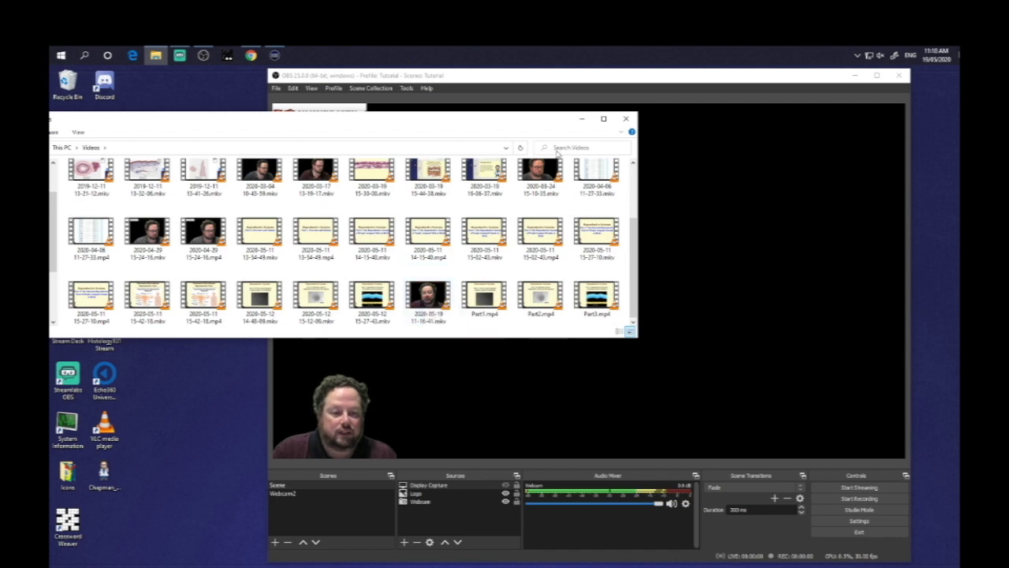
drag(280, 125, 639, 174)
click(276, 89)
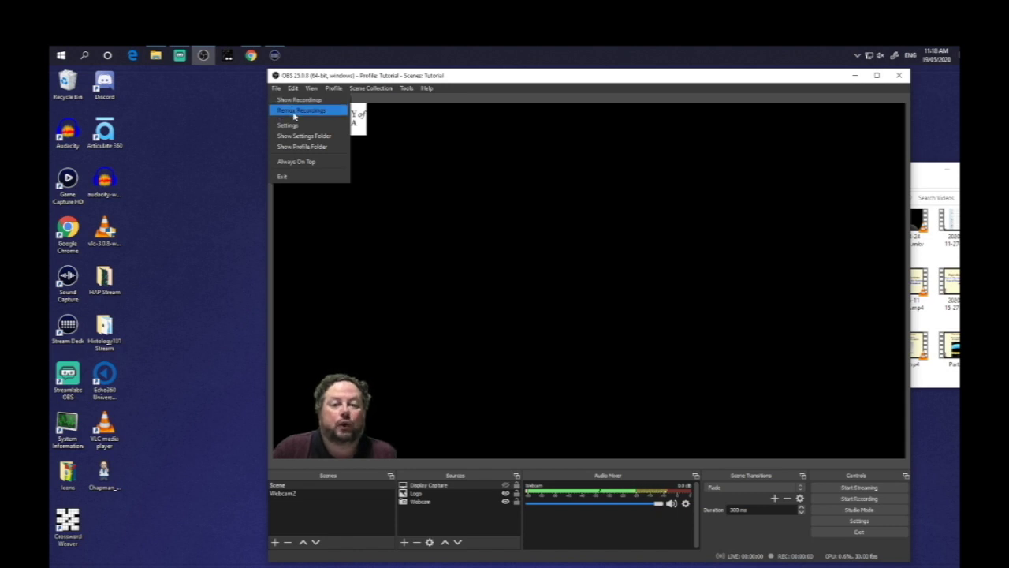
click(299, 110)
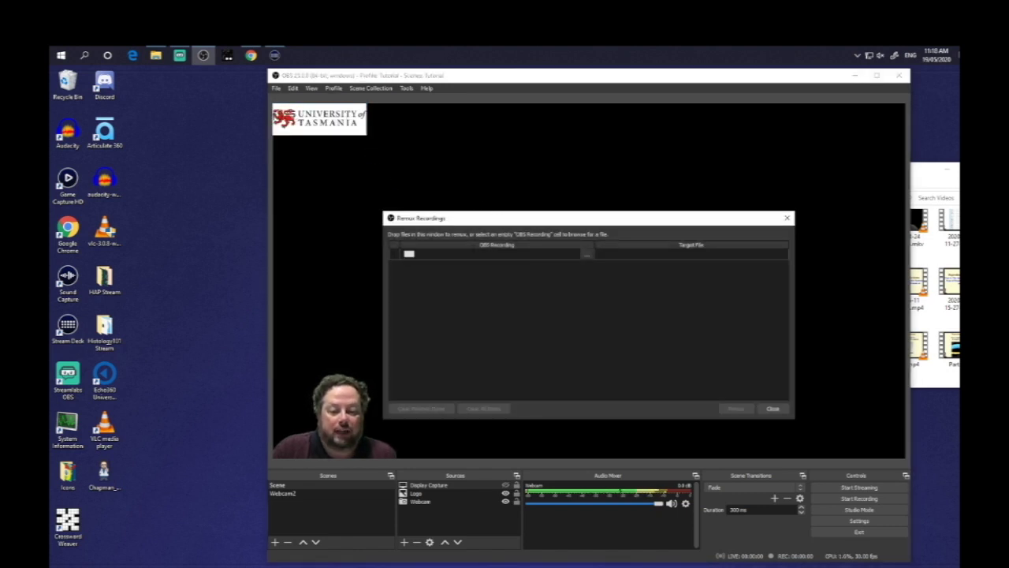
drag(568, 219, 462, 164)
drag(938, 167, 615, 176)
drag(858, 346, 339, 192)
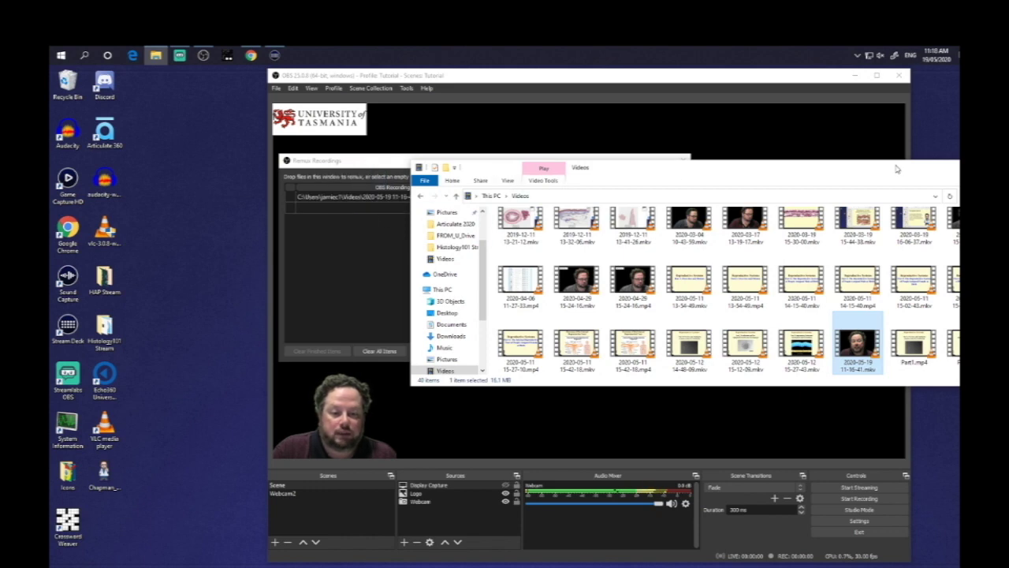
drag(897, 169, 748, 168)
click(855, 167)
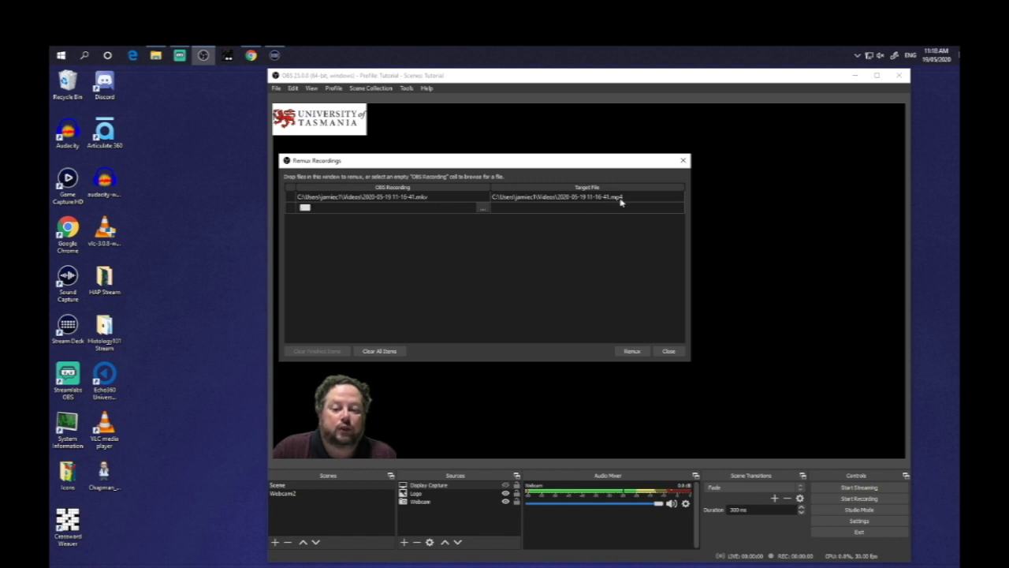
click(631, 351)
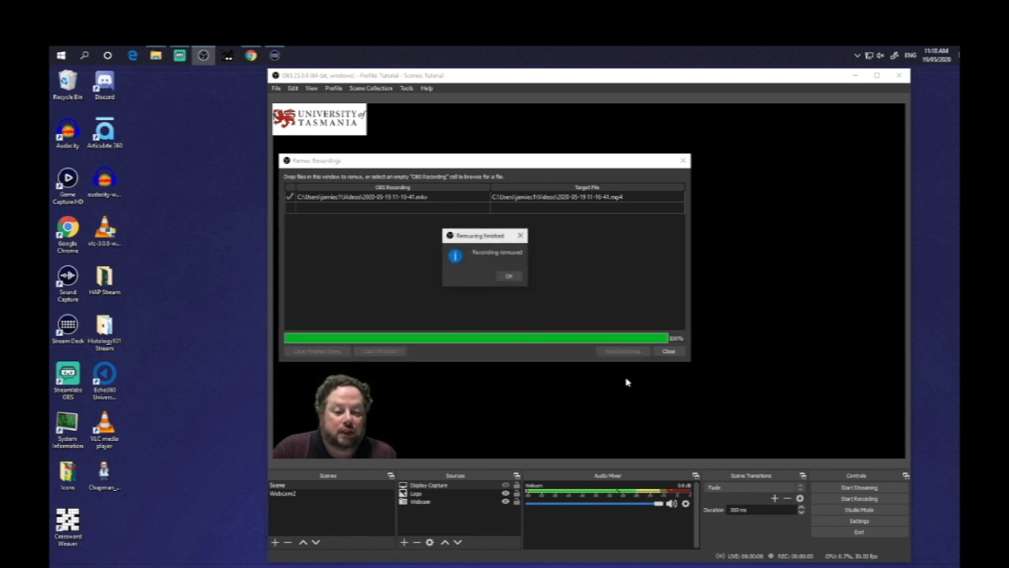
click(520, 277)
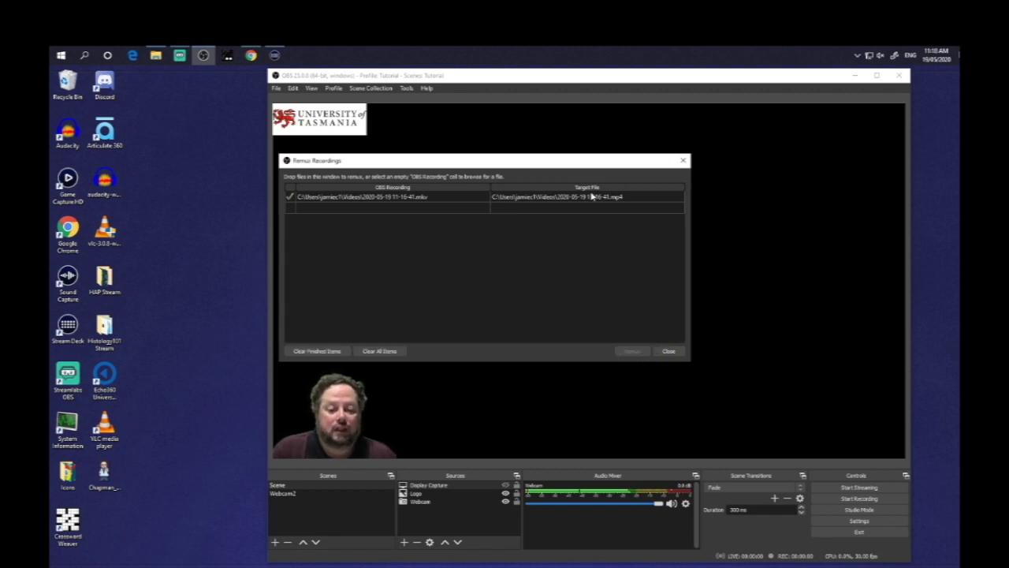
click(668, 350)
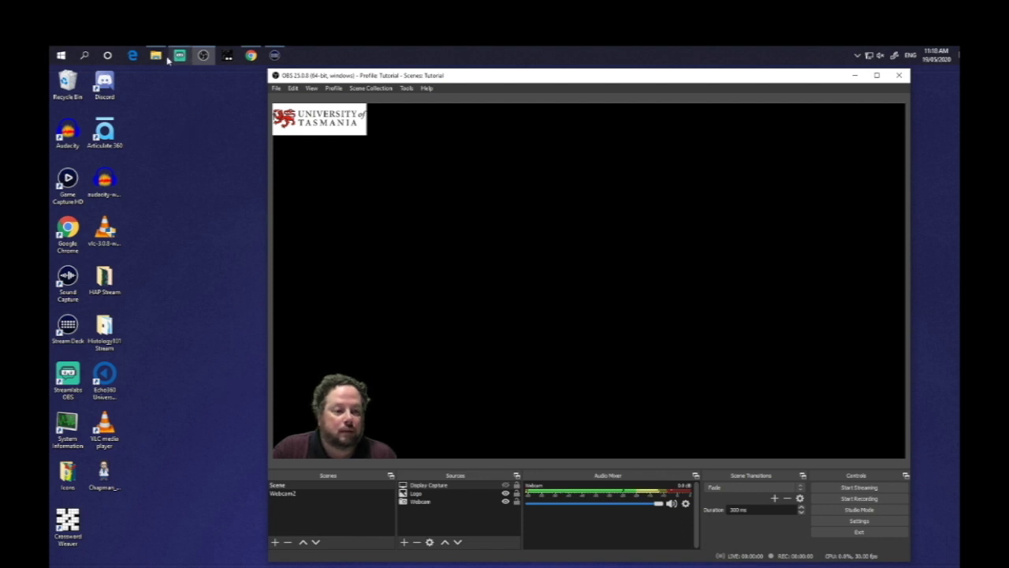
click(156, 56)
scroll(599, 351, down, 2)
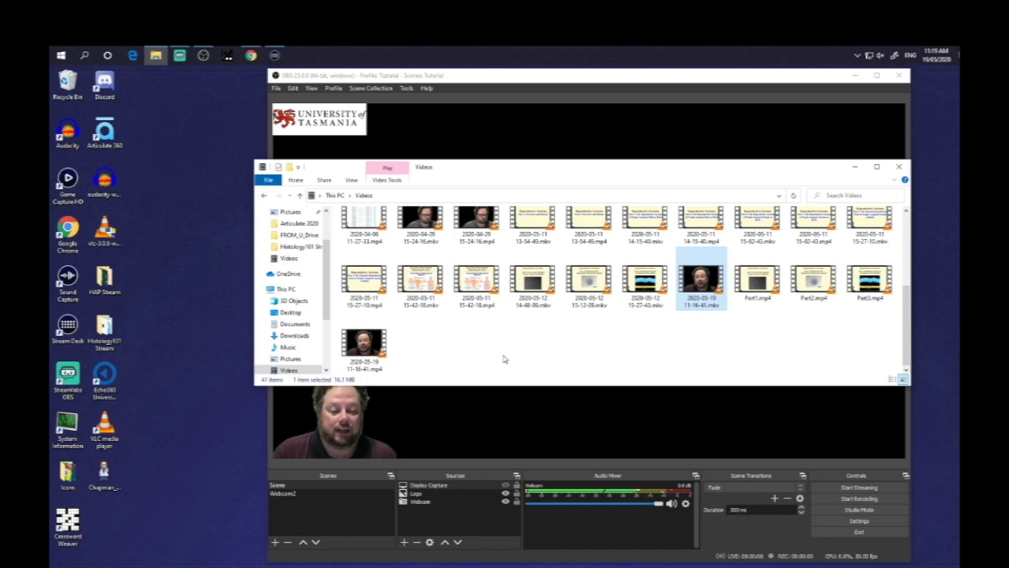
click(898, 166)
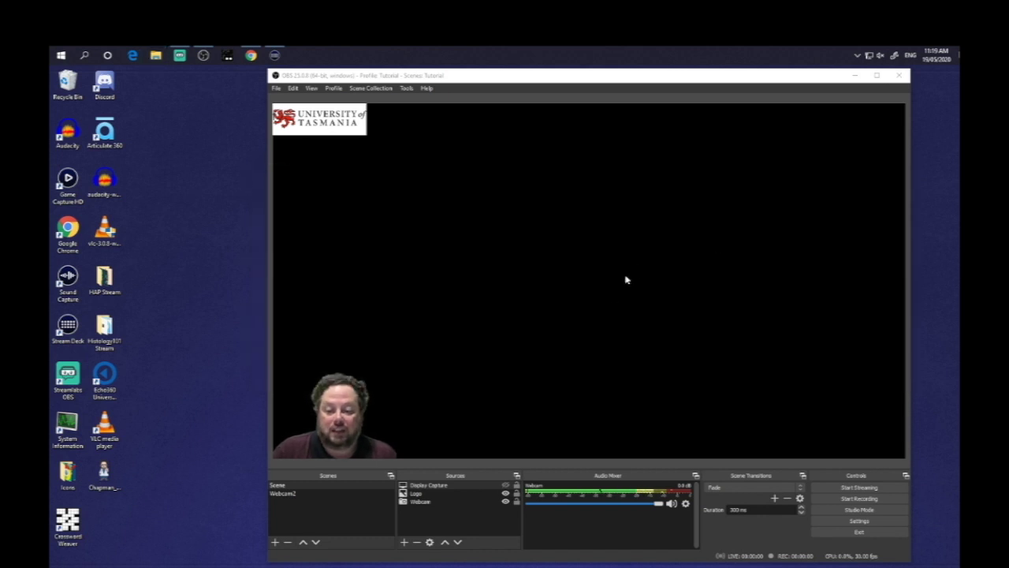